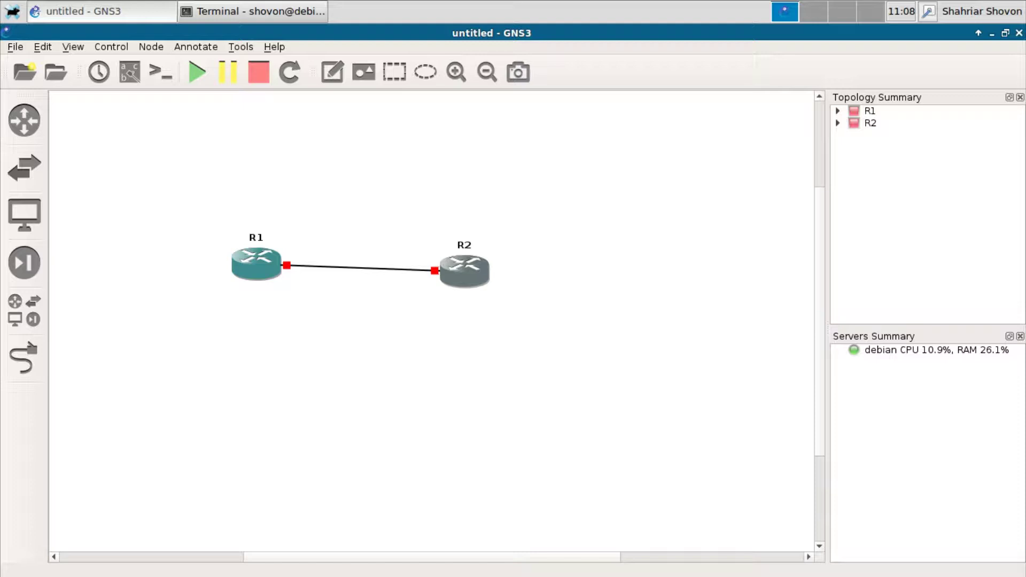
Step: Try starting router R2 and dismiss its 'not executable' image error
{"action": "right_click", "coordinate": [469, 275]}
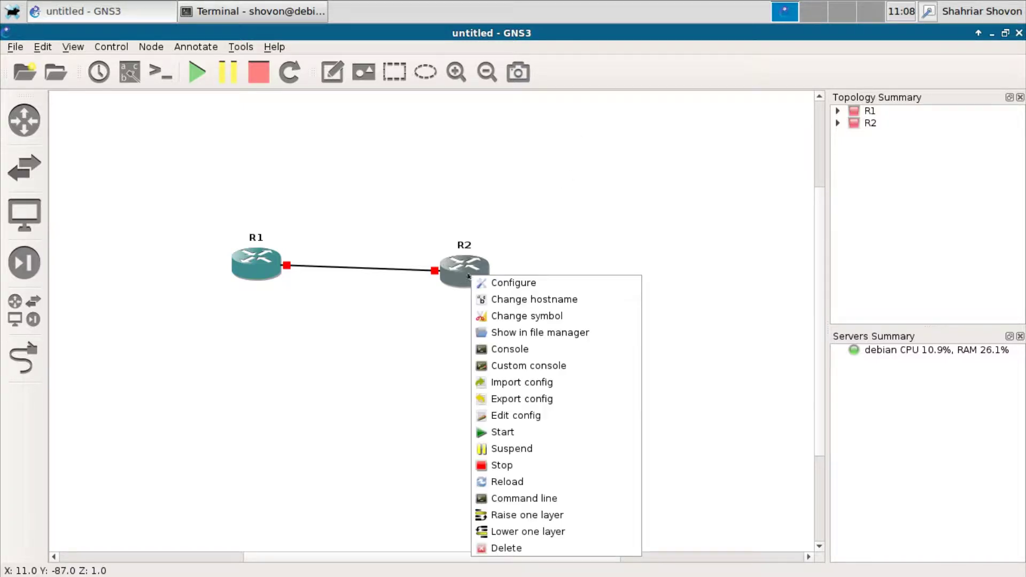
{"action": "left_click", "coordinate": [515, 433]}
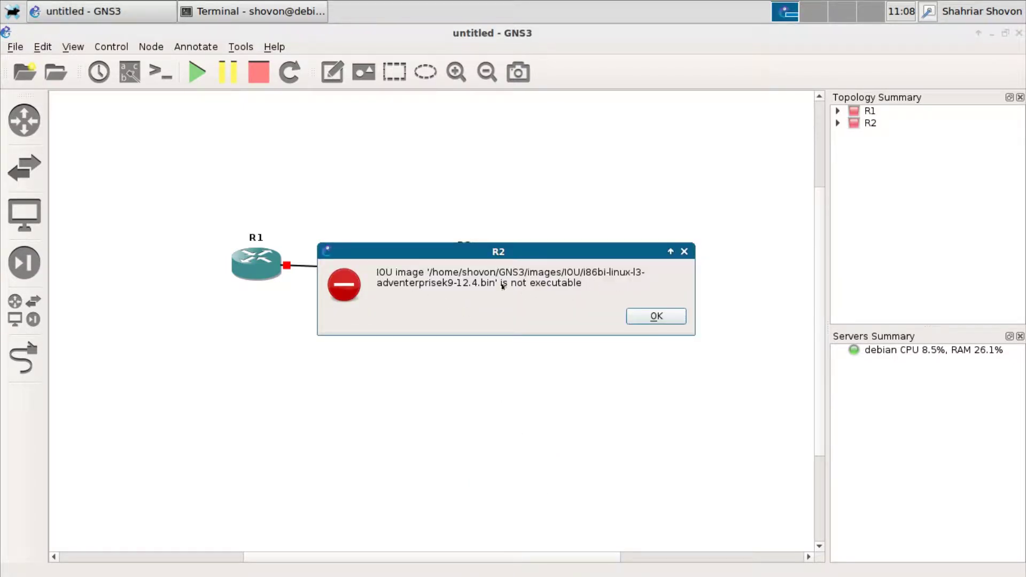
{"action": "left_click_drag", "start_coordinate": [503, 285], "coordinate": [586, 287]}
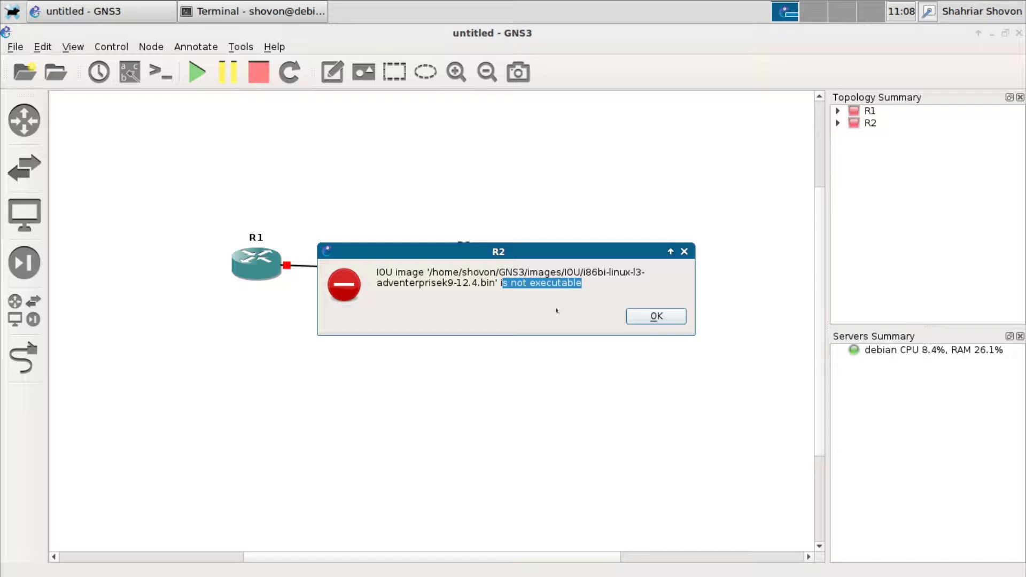
{"action": "left_click", "coordinate": [598, 287]}
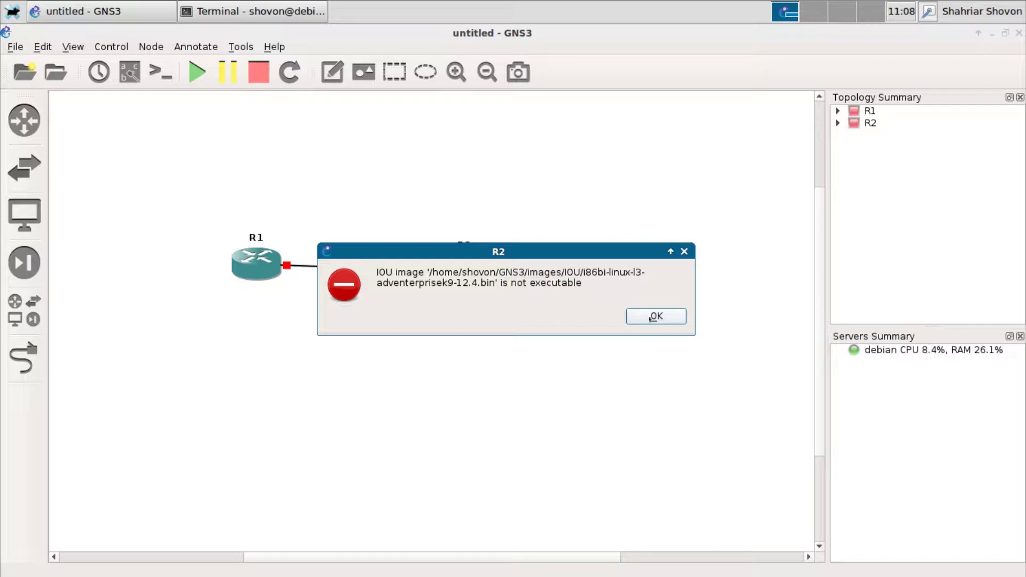
{"action": "left_click", "coordinate": [655, 317]}
Step: Try starting router R1 and dismiss the same image error
{"action": "right_click", "coordinate": [260, 260]}
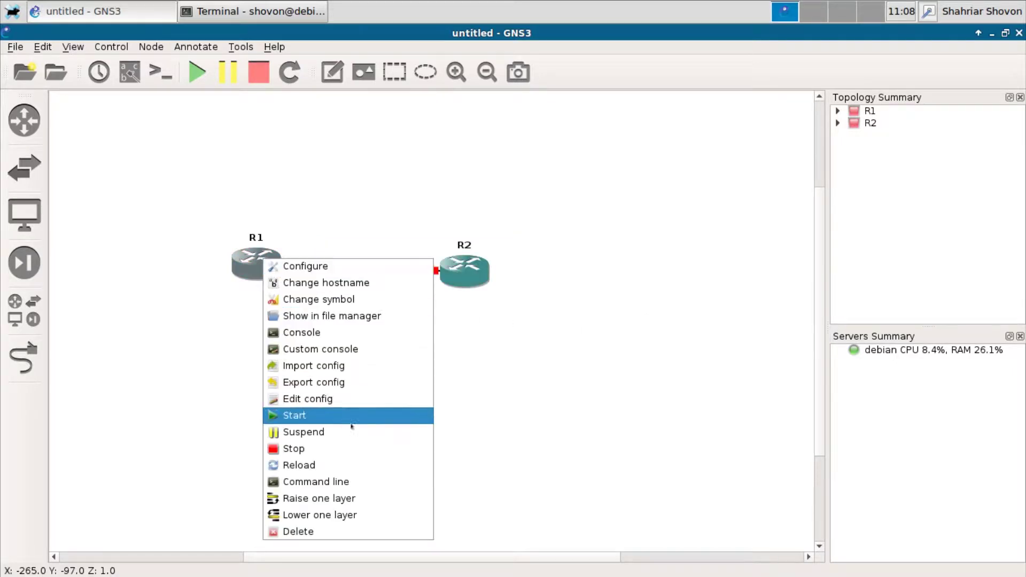
{"action": "left_click", "coordinate": [330, 416]}
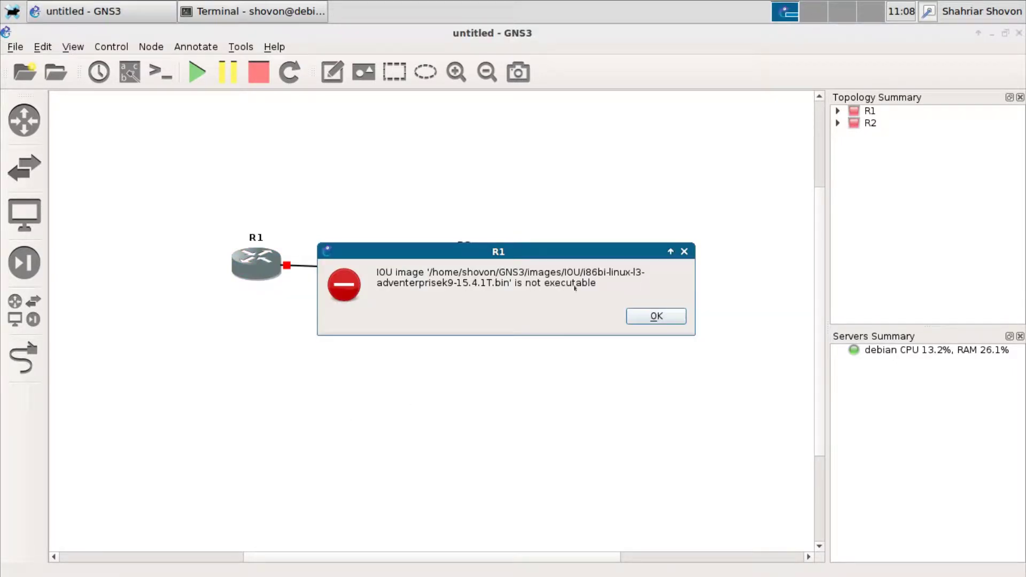
{"action": "left_click", "coordinate": [656, 316]}
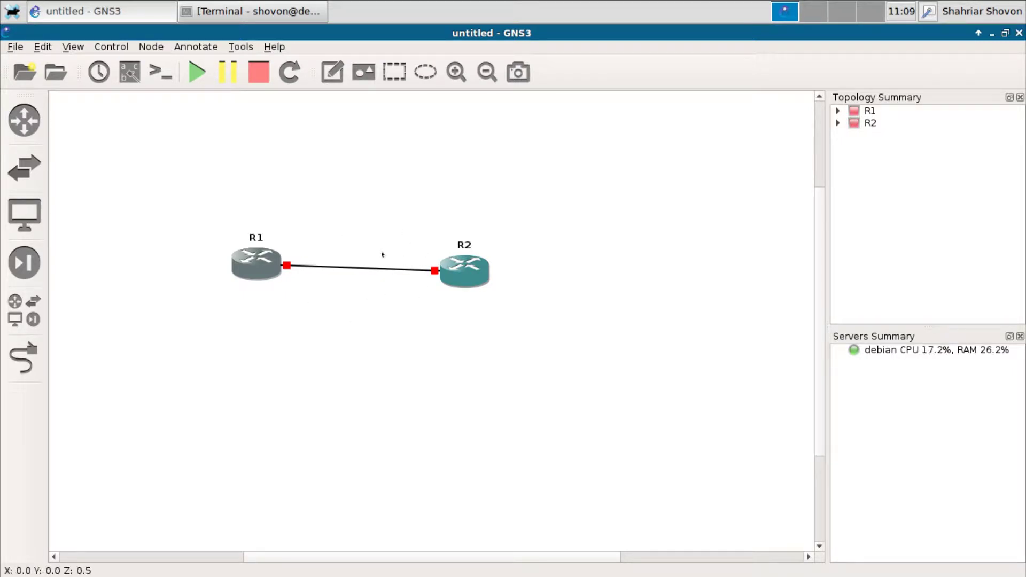
Step: Launch File Manager and browse into GNS3 > images > IOU to list the router image files
{"action": "left_click", "coordinate": [12, 11]}
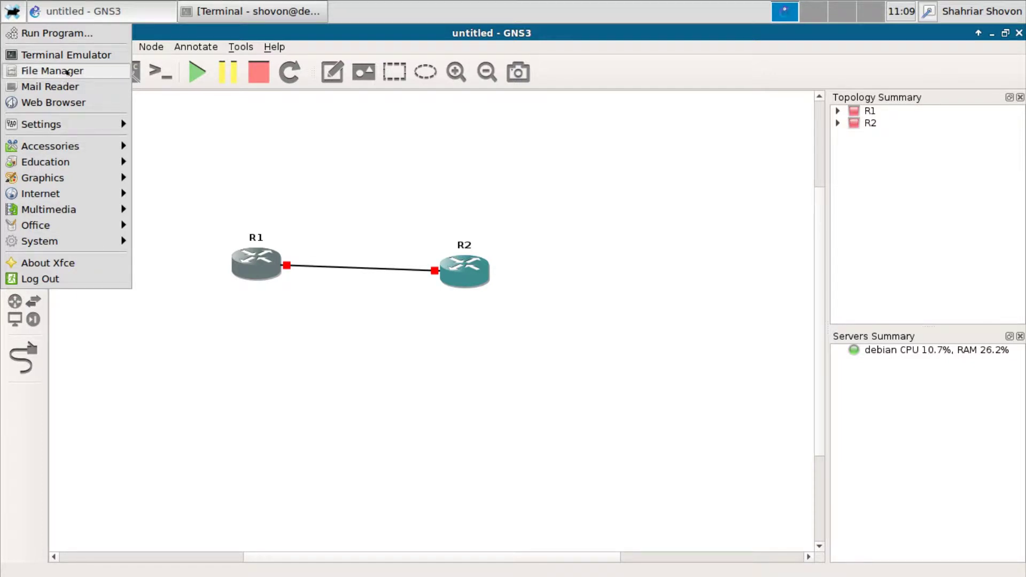
{"action": "left_click", "coordinate": [53, 71]}
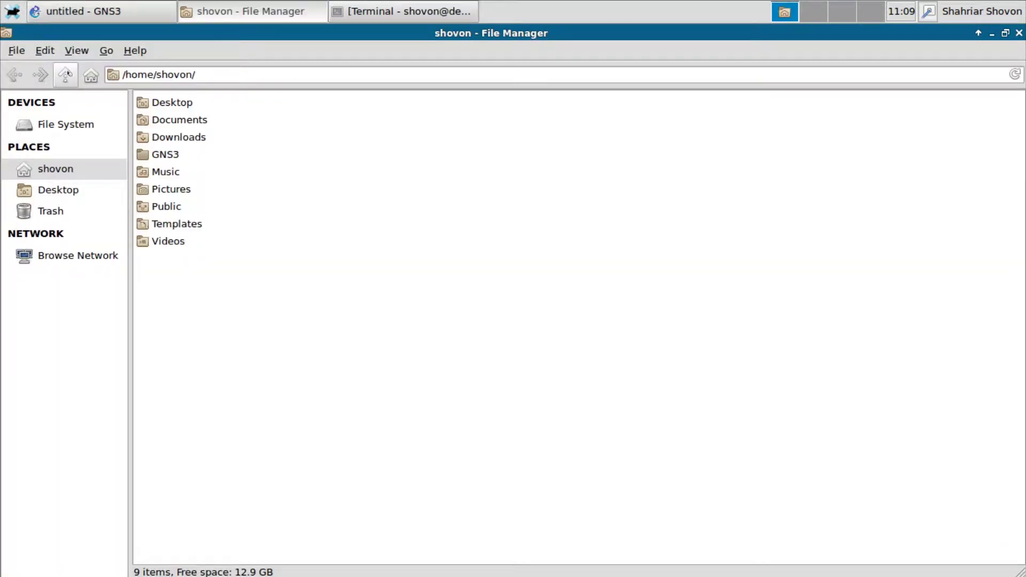
{"action": "left_click", "coordinate": [168, 154]}
{"action": "double_click", "coordinate": [169, 154]}
{"action": "left_click", "coordinate": [170, 155]}
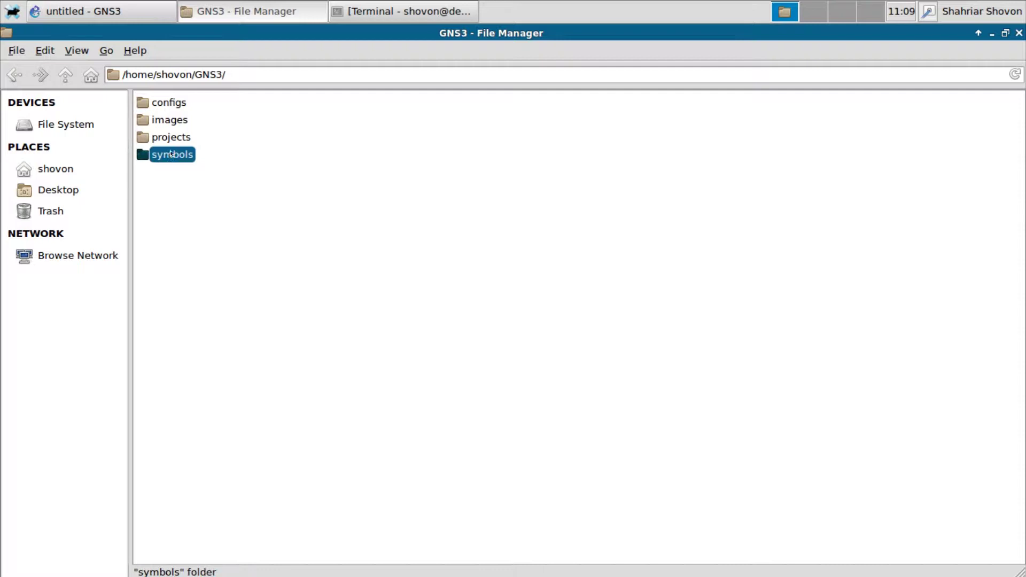
{"action": "left_click", "coordinate": [178, 121]}
{"action": "double_click", "coordinate": [173, 121]}
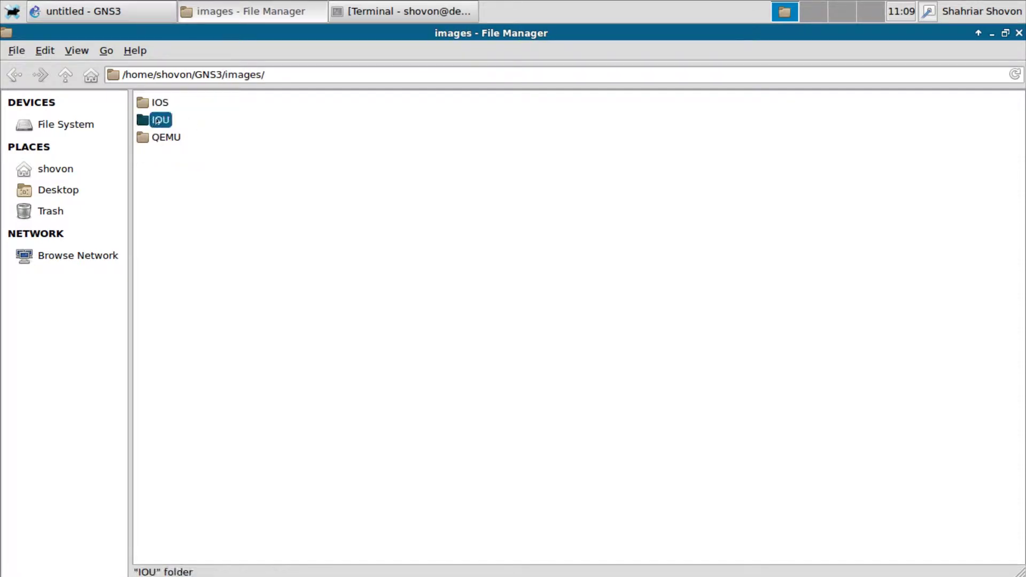
{"action": "double_click", "coordinate": [160, 120]}
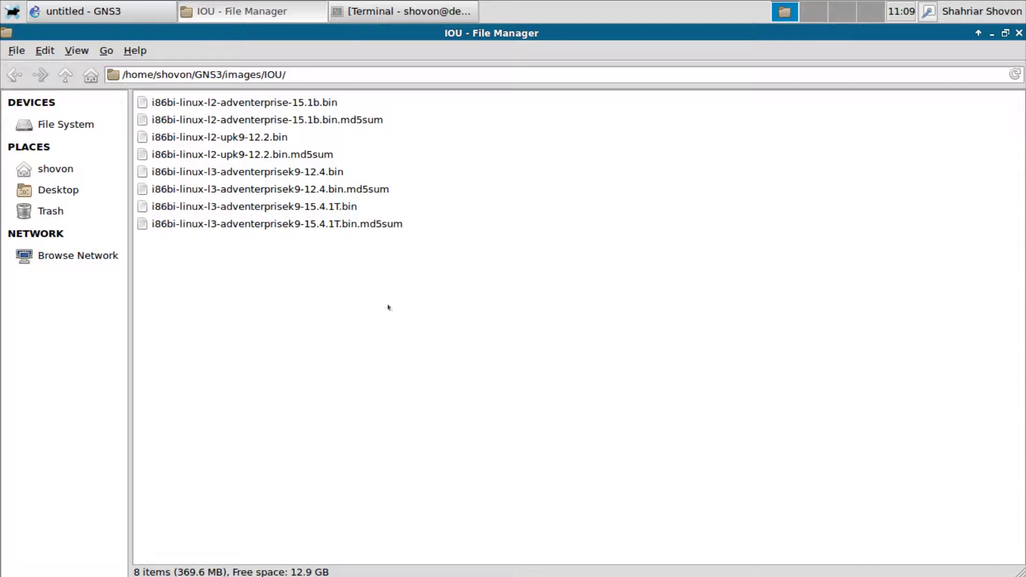
Step: Open a terminal in the IOU folder and reposition and widen its window
{"action": "right_click", "coordinate": [442, 294]}
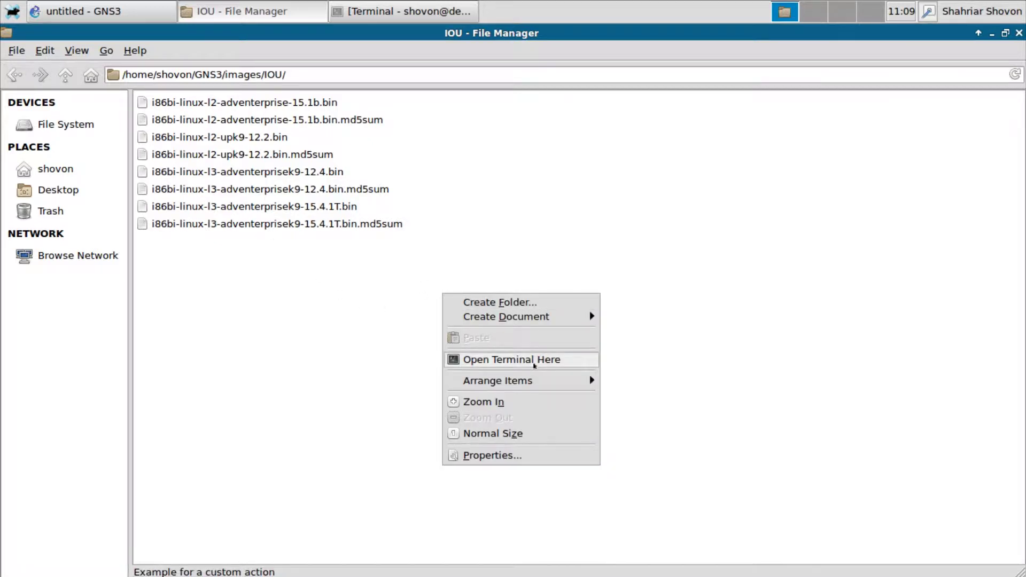
{"action": "left_click", "coordinate": [534, 362]}
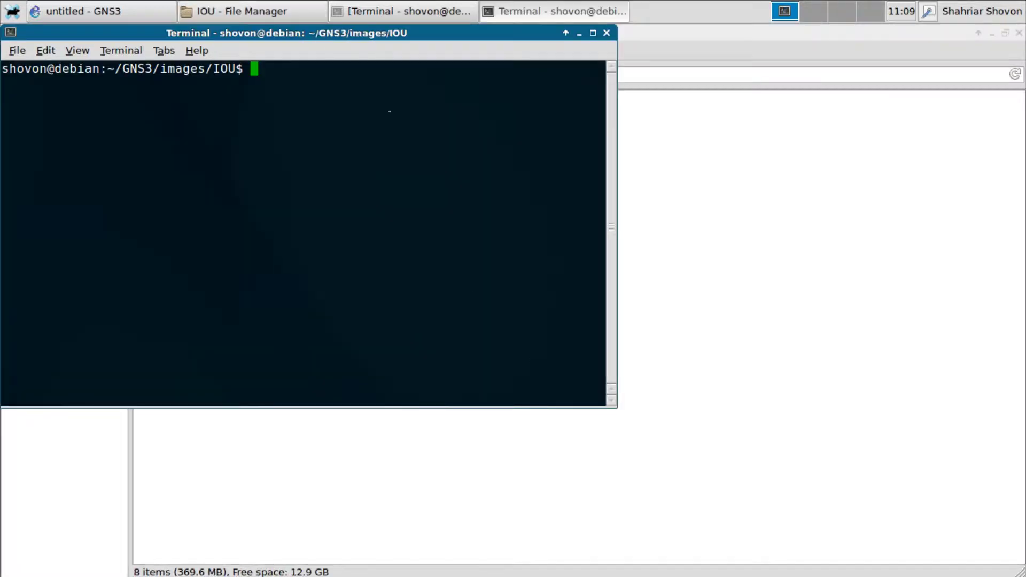
{"action": "left_click_drag", "start_coordinate": [407, 35], "coordinate": [619, 172]}
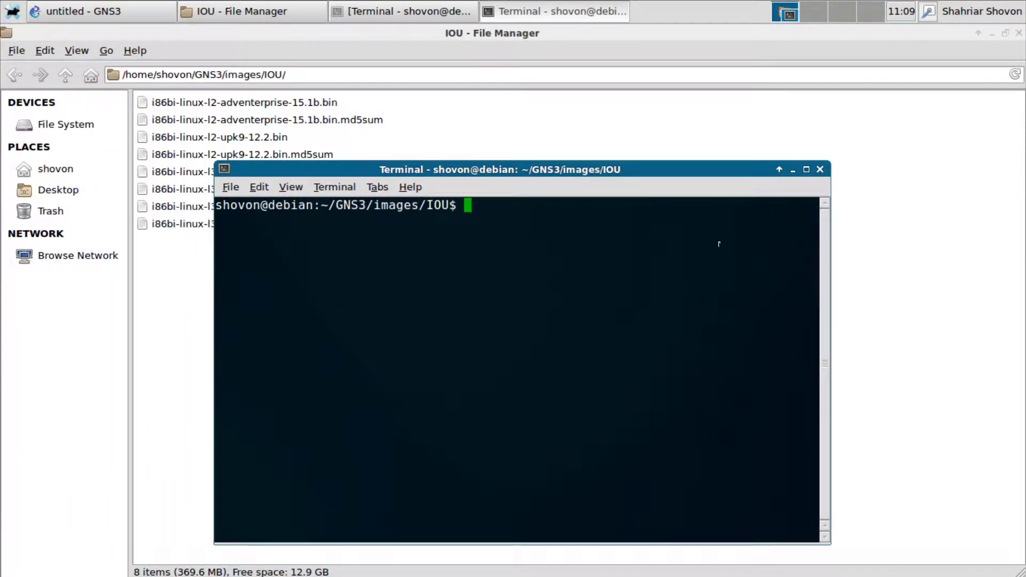
{"action": "left_click_drag", "start_coordinate": [829, 273], "coordinate": [983, 252]}
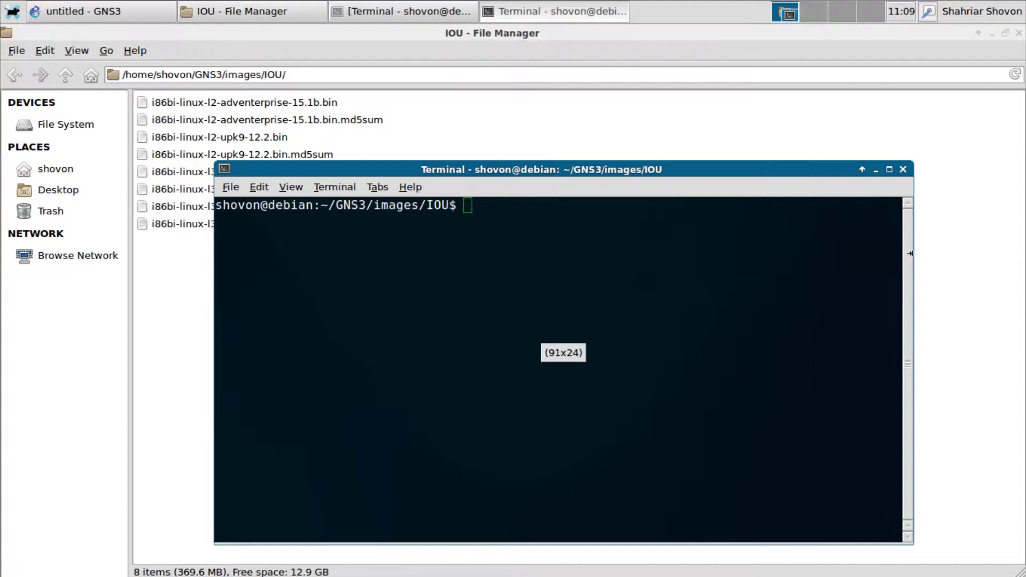
{"action": "left_click_drag", "start_coordinate": [593, 168], "coordinate": [533, 138]}
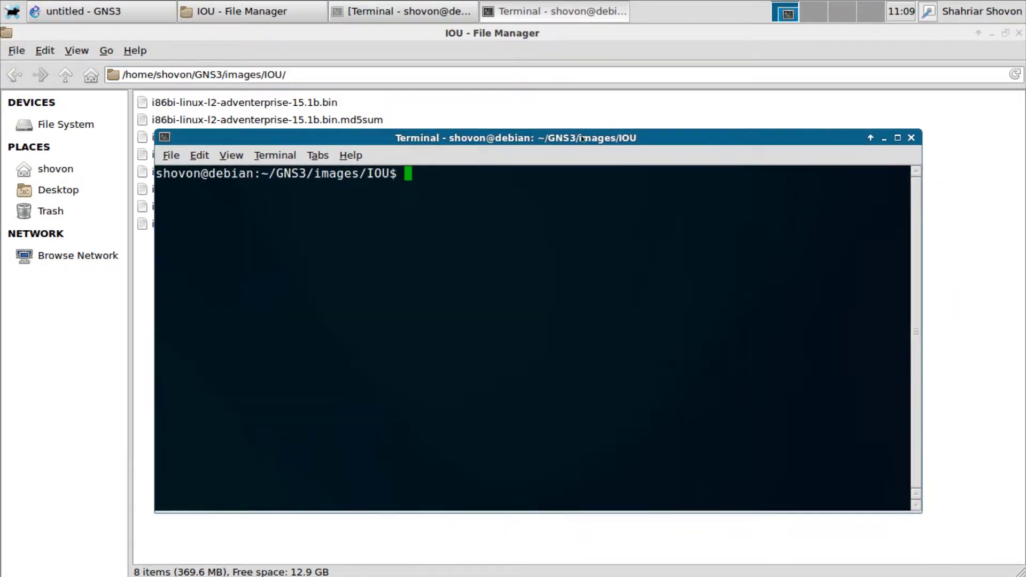
{"action": "type", "text": "ls -l"}
{"action": "type", "text": "h"}
Step: Run ls -lh to list the images, noting the .bin files lack execute permission
{"action": "key", "text": "Return"}
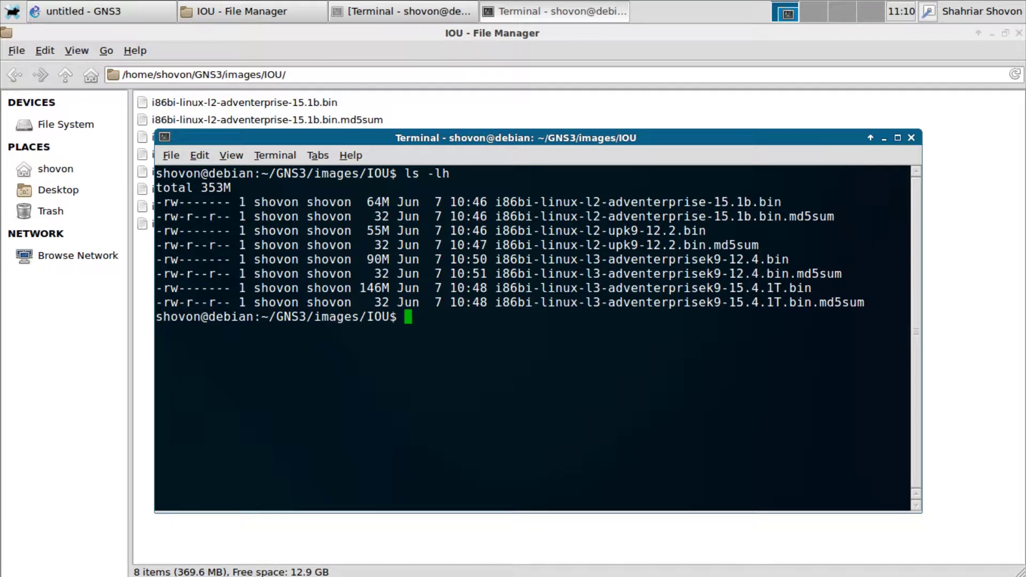
{"action": "left_click_drag", "start_coordinate": [705, 200], "coordinate": [775, 201]}
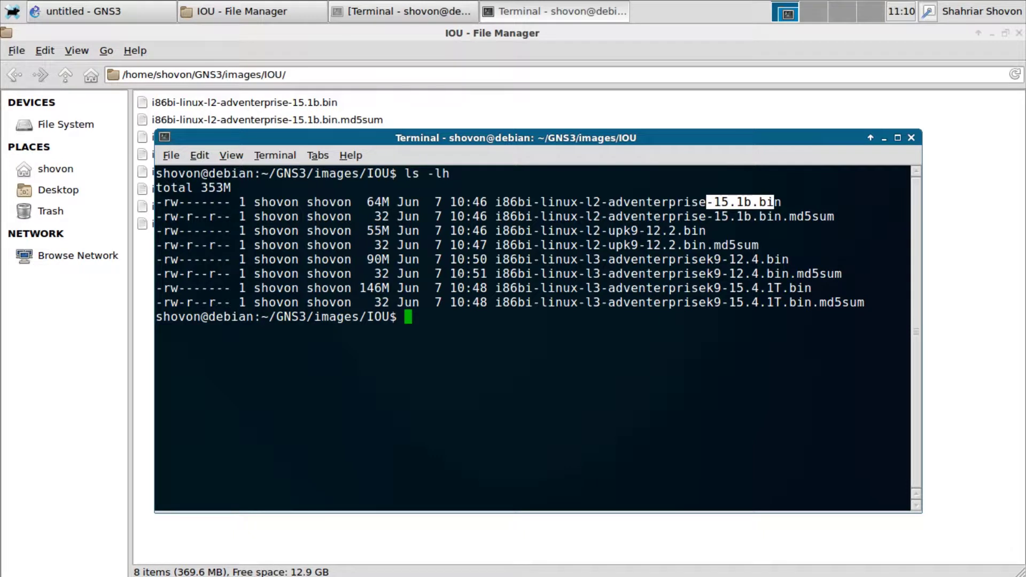
{"action": "left_click", "coordinate": [442, 350]}
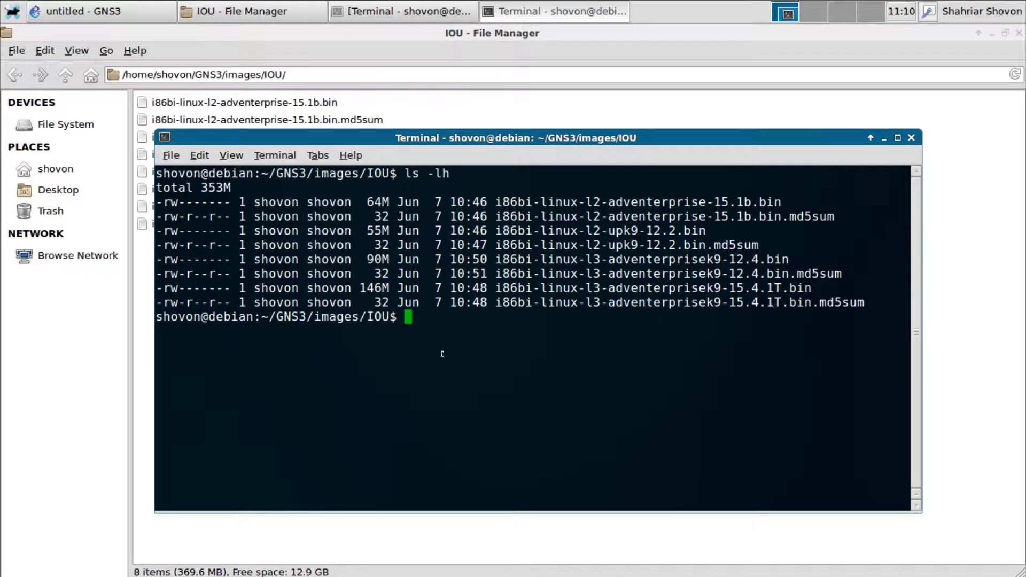
{"action": "type", "text": "sud"}
{"action": "key", "text": "BackSpace"}
{"action": "key", "text": "BackSpace"}
{"action": "key", "text": "BackSpace"}
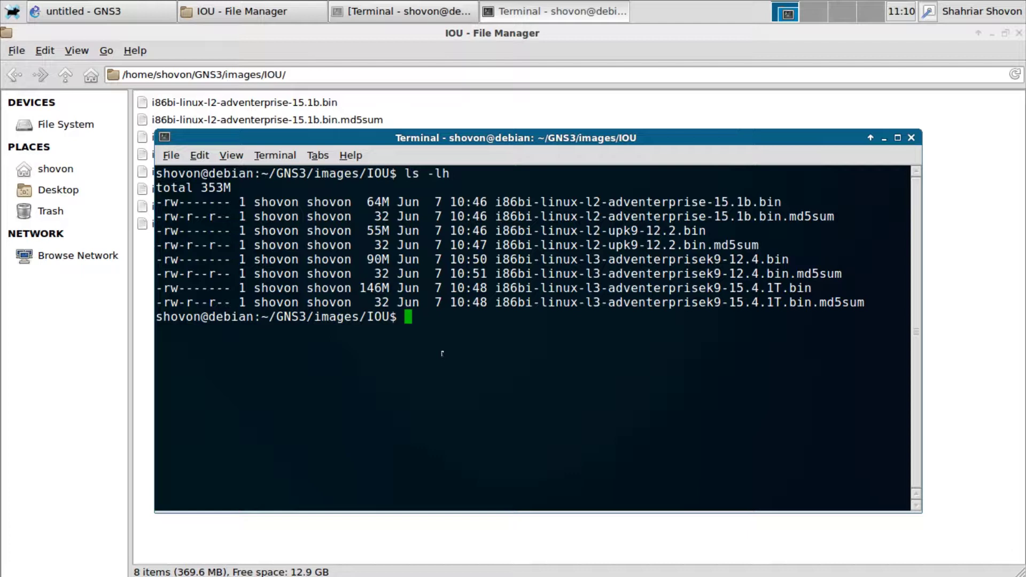
{"action": "type", "text": "chmod "}
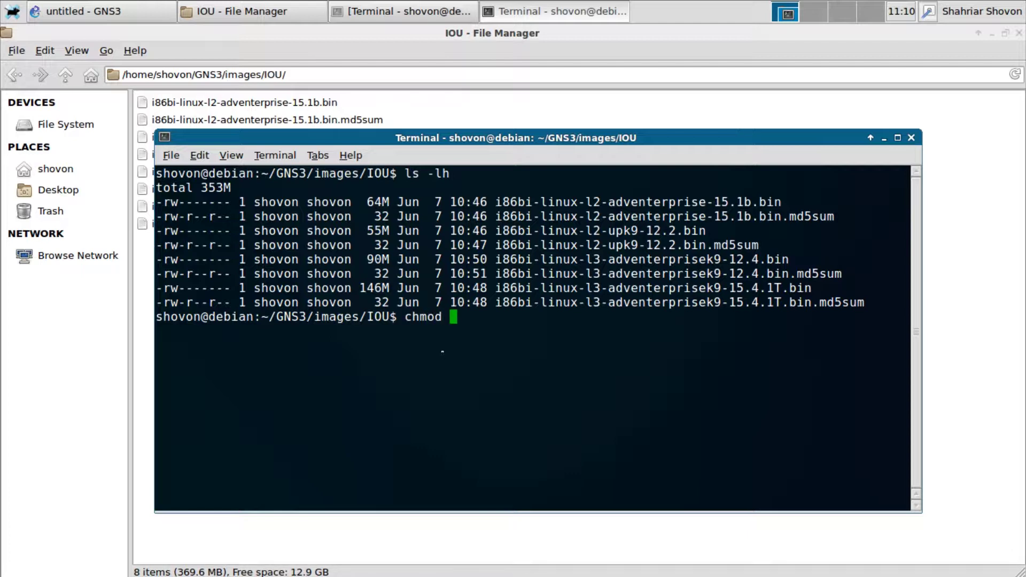
{"action": "type", "text": "700"}
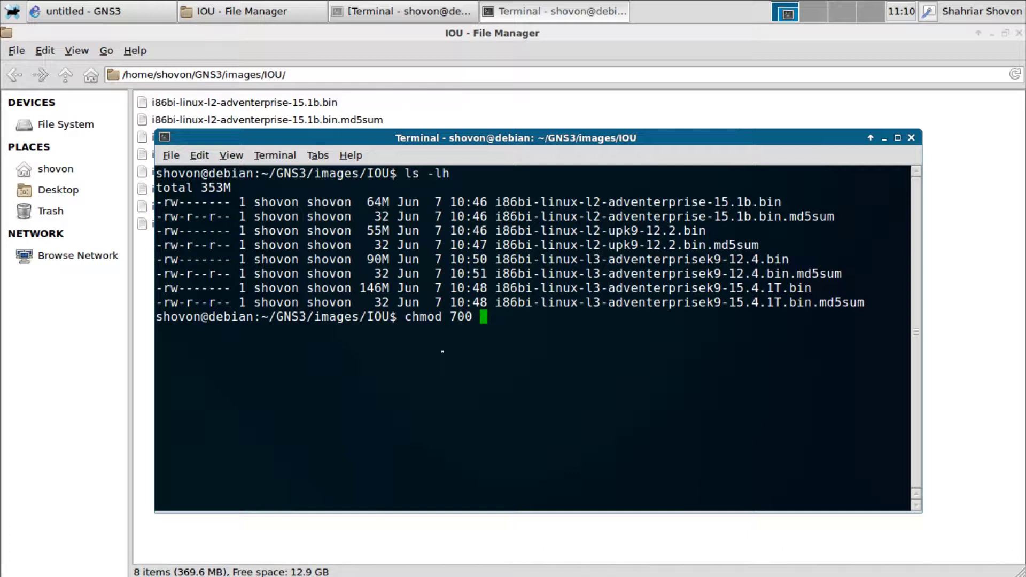
{"action": "type", "text": " *.b"}
{"action": "type", "text": "in"}
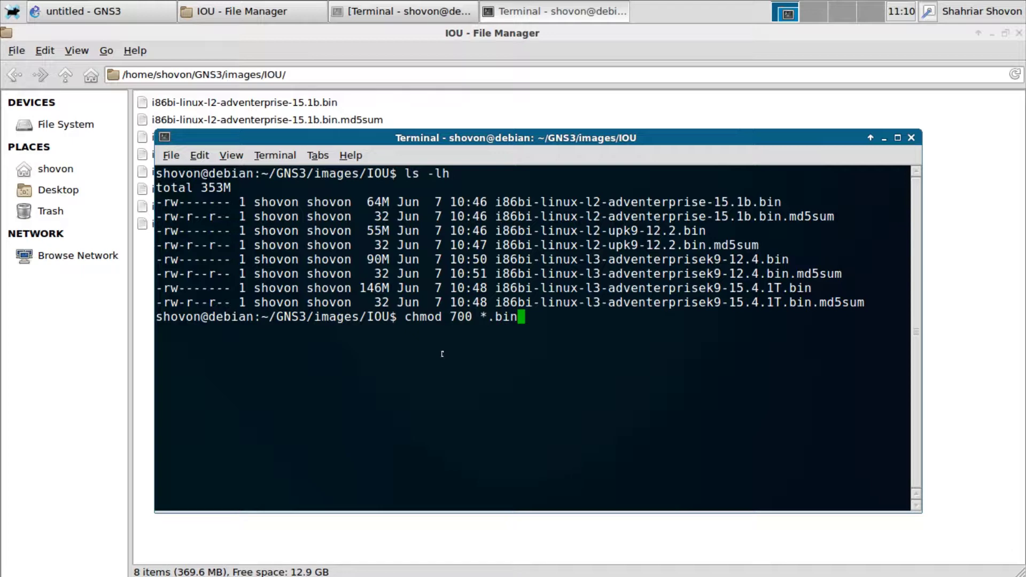
Step: Run chmod 700 *.bin and relist with ls -lh to confirm the images are executable
{"action": "key", "text": "Return"}
{"action": "type", "text": "ls -lh"}
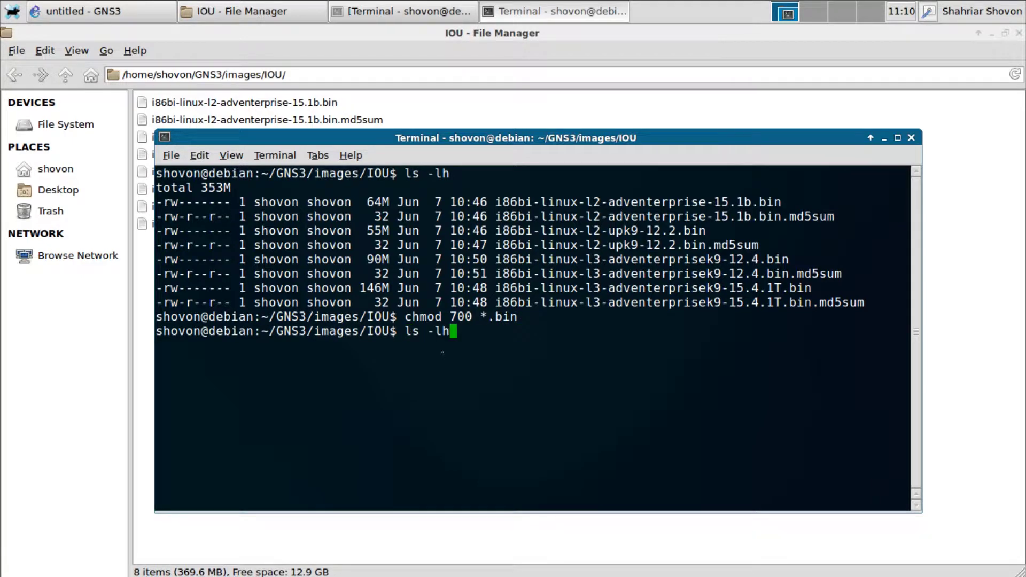
{"action": "key", "text": "Return"}
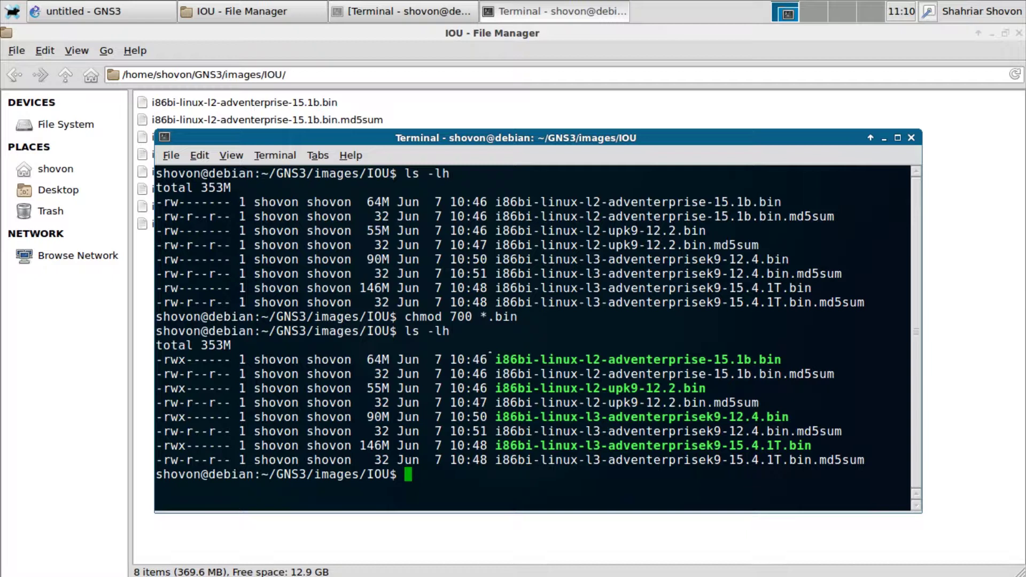
{"action": "left_click_drag", "start_coordinate": [495, 359], "coordinate": [784, 359]}
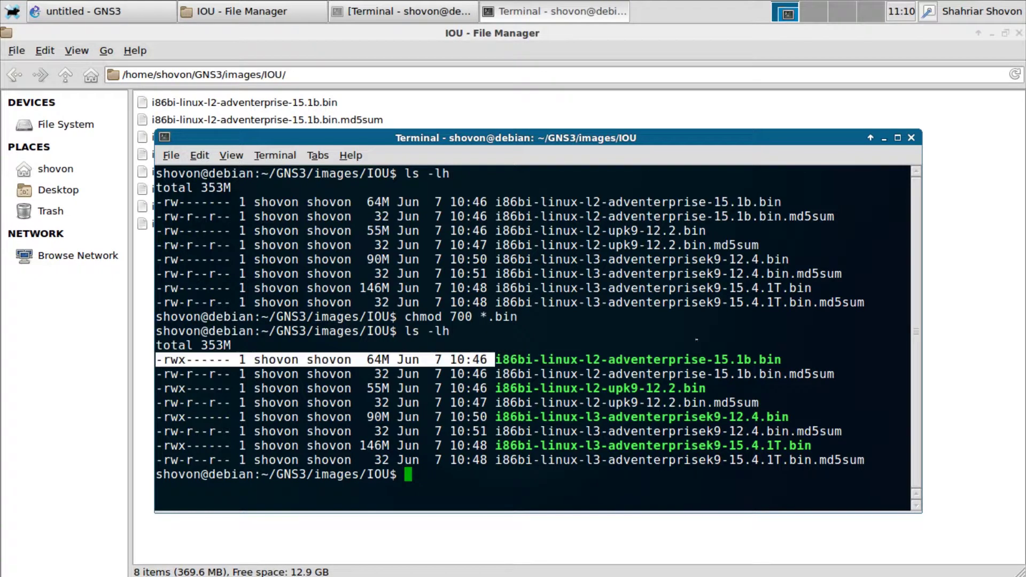
{"action": "left_click", "coordinate": [180, 359]}
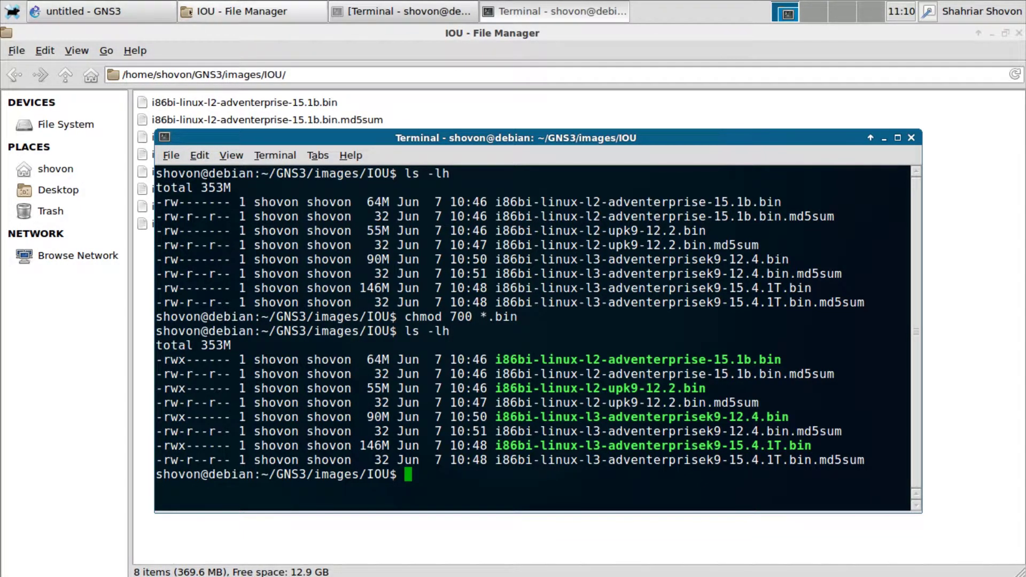
Step: Back in GNS3, start router R2, which now fails on missing libcrypto.so.4
{"action": "left_click", "coordinate": [106, 11]}
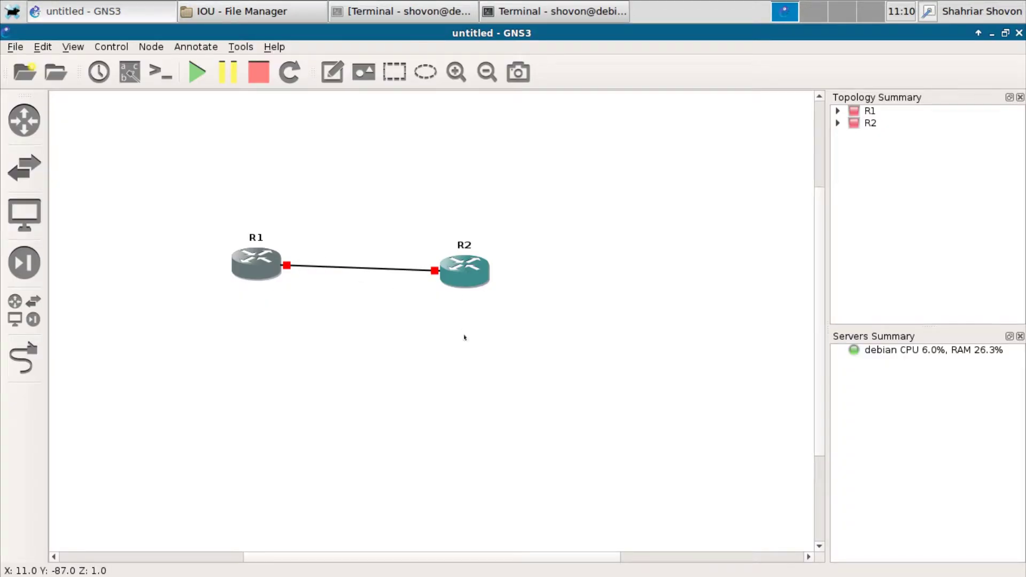
{"action": "right_click", "coordinate": [470, 270]}
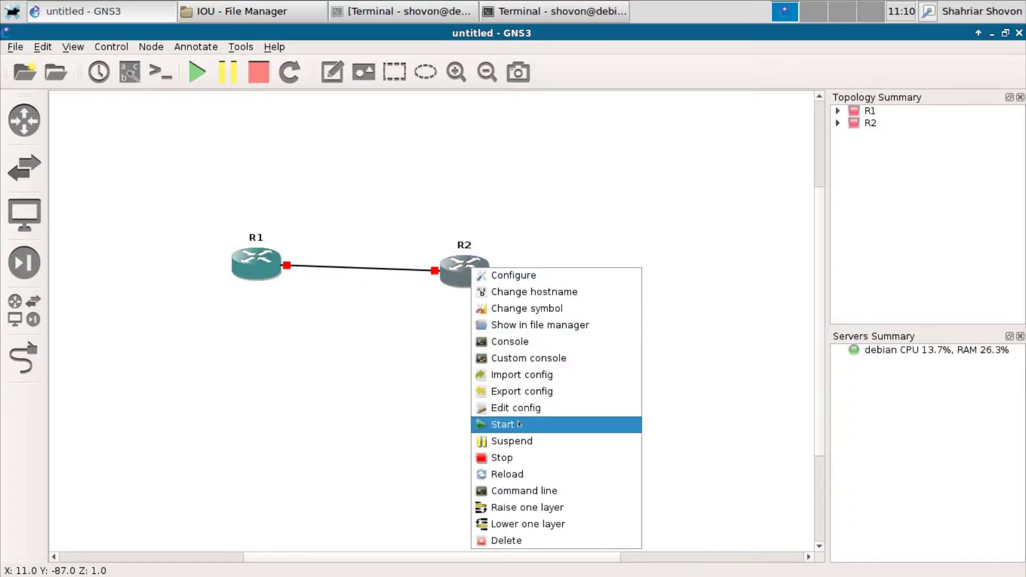
{"action": "left_click", "coordinate": [503, 425]}
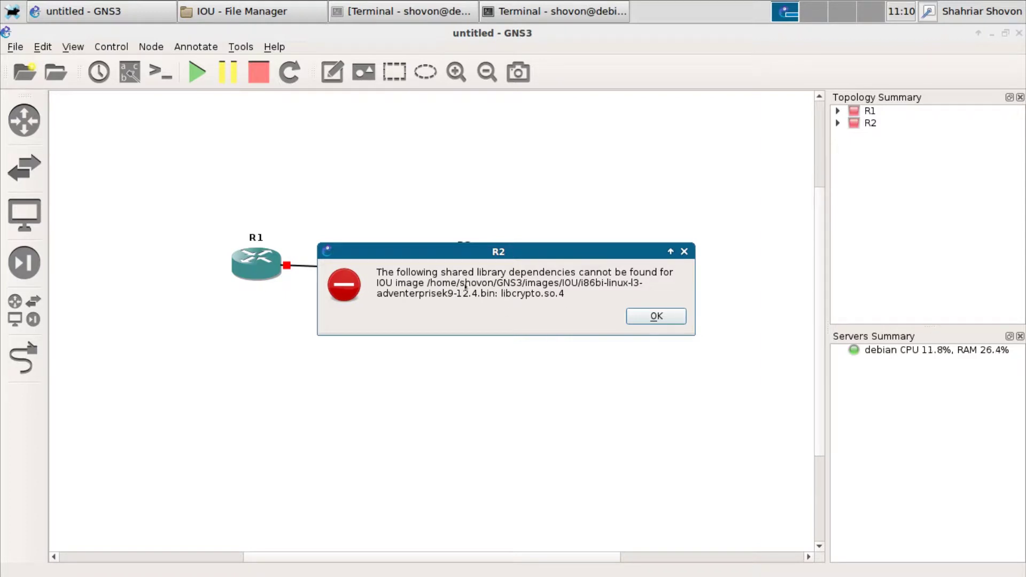
Step: Dismiss R2's libcrypto.so.4 error, start R1 to see the same error, dismiss it and return to the terminal
{"action": "mouse_move", "coordinate": [564, 298]}
{"action": "left_mouse_down"}
{"action": "mouse_move", "coordinate": [413, 290]}
{"action": "mouse_move", "coordinate": [441, 293]}
{"action": "left_mouse_up"}
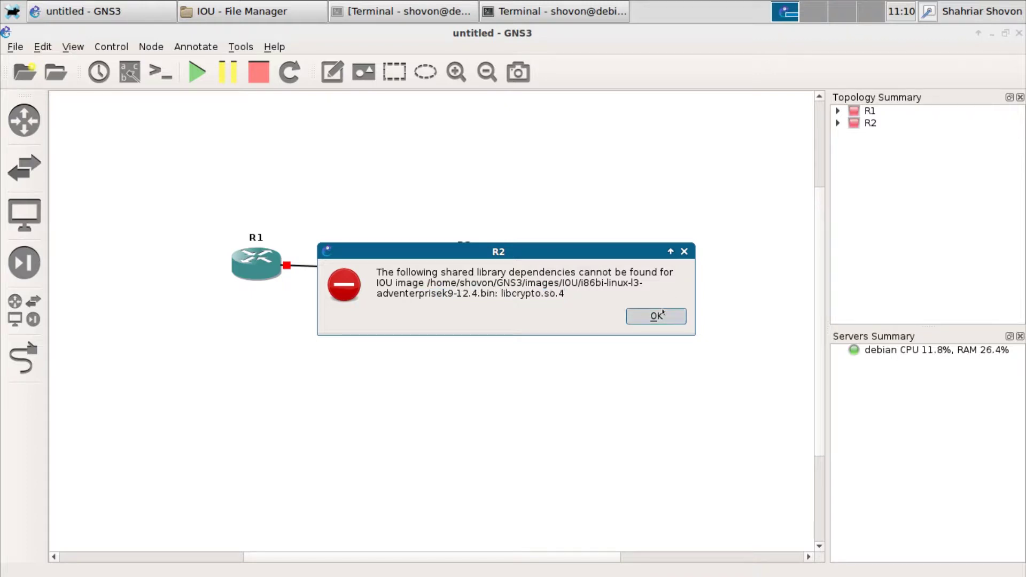
{"action": "left_click", "coordinate": [656, 316]}
{"action": "right_click", "coordinate": [257, 253]}
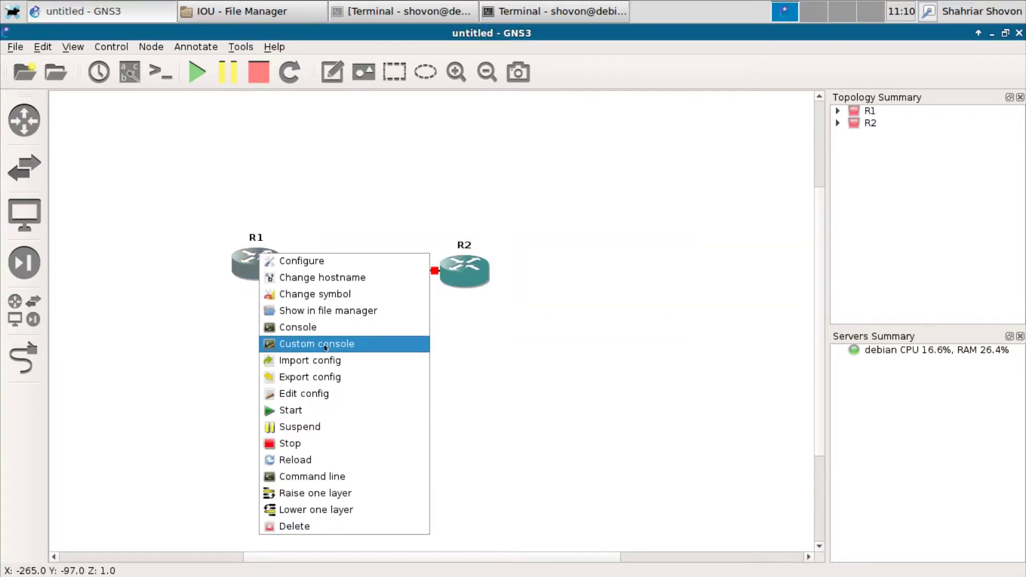
{"action": "left_click", "coordinate": [325, 411]}
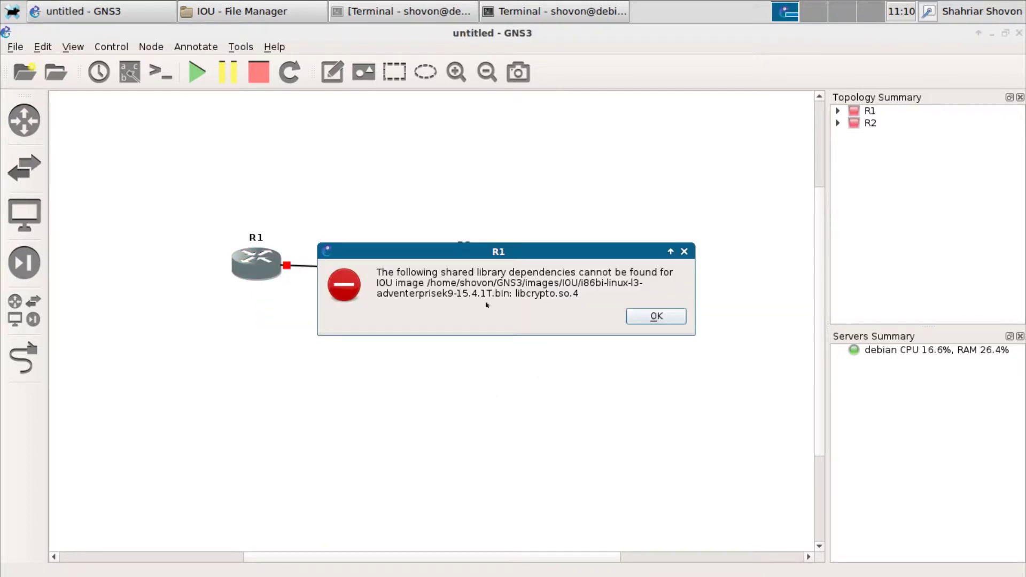
{"action": "left_click_drag", "start_coordinate": [423, 293], "coordinate": [572, 306]}
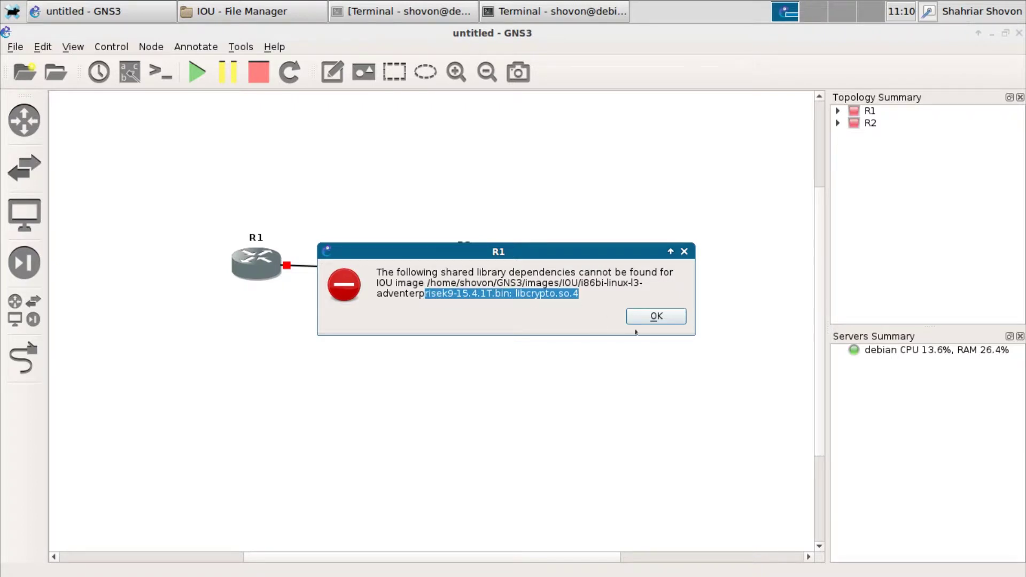
{"action": "left_click", "coordinate": [656, 316]}
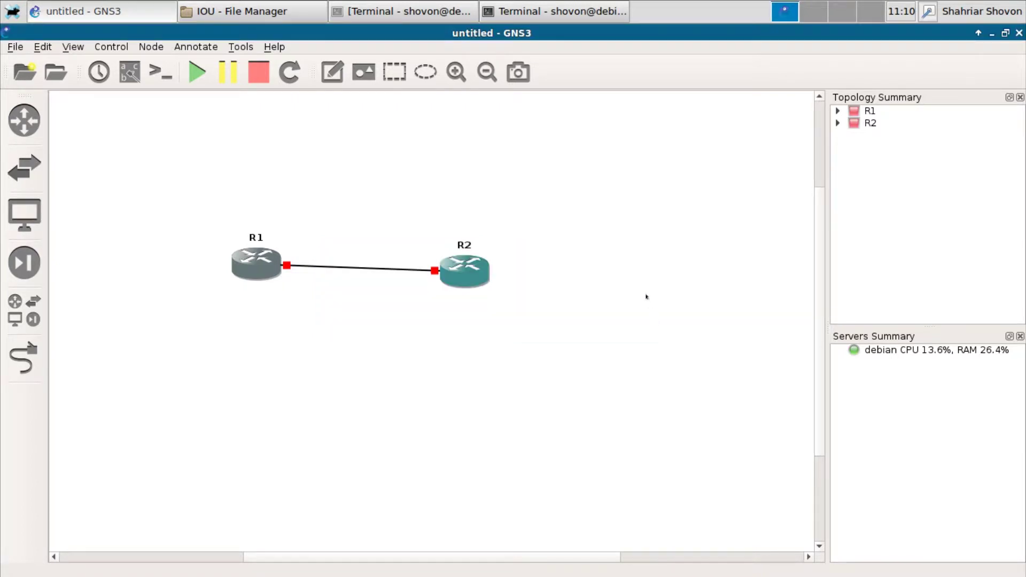
{"action": "left_click", "coordinate": [553, 12]}
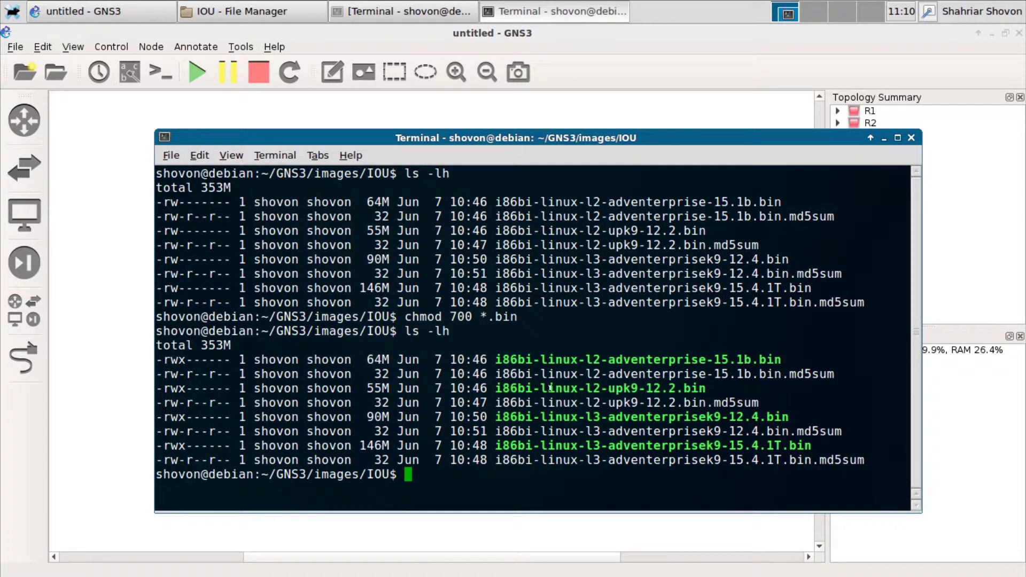
Step: Clear the terminal, begin a find / -name command, then restart R2 in GNS3 to bring back its error
{"action": "key", "text": "ctrl+l"}
{"action": "type", "text": "find "}
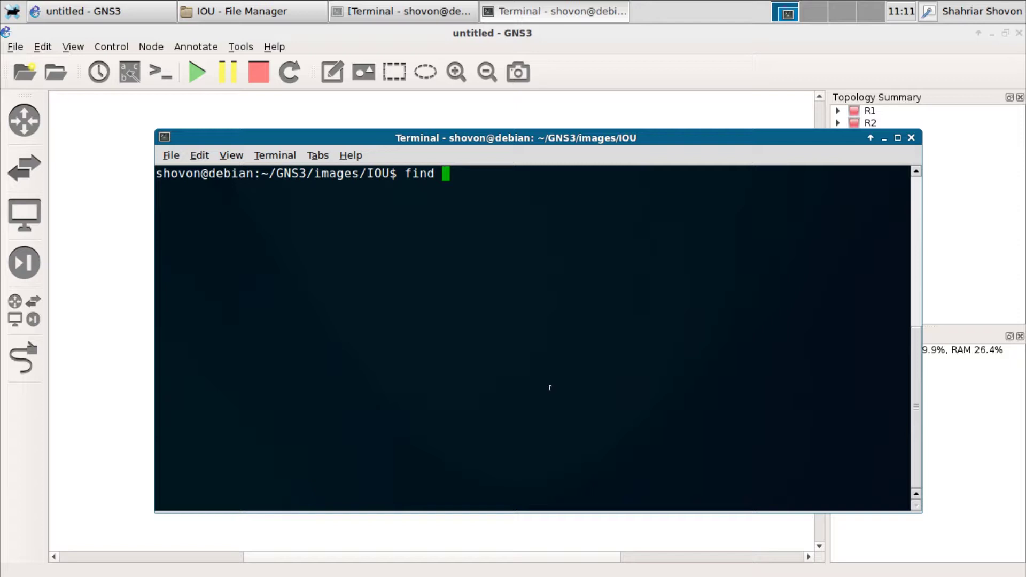
{"action": "type", "text": "/ -na"}
{"action": "type", "text": "me '"}
{"action": "left_click", "coordinate": [238, 111]}
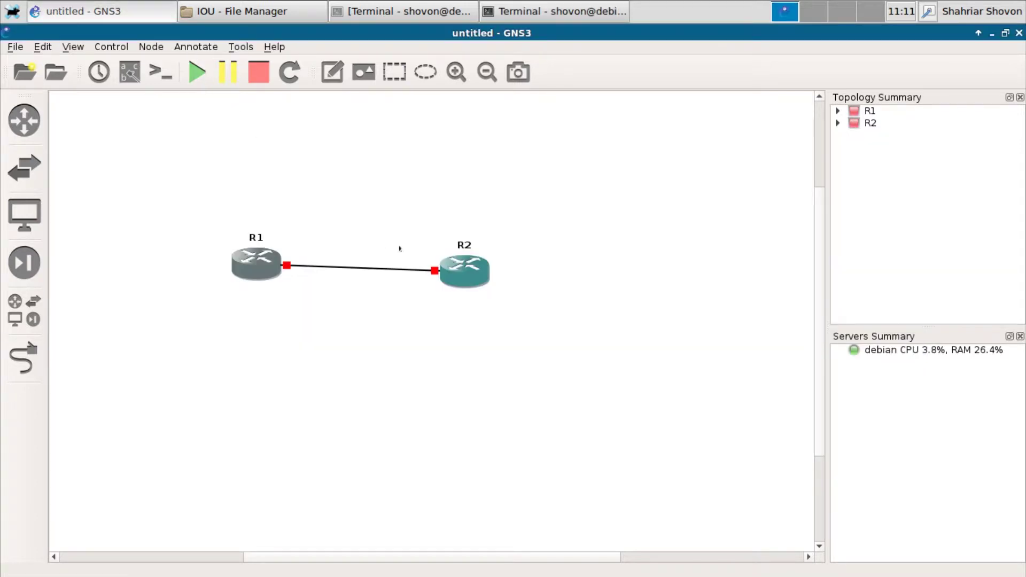
{"action": "right_click", "coordinate": [461, 265]}
{"action": "left_click", "coordinate": [521, 424]}
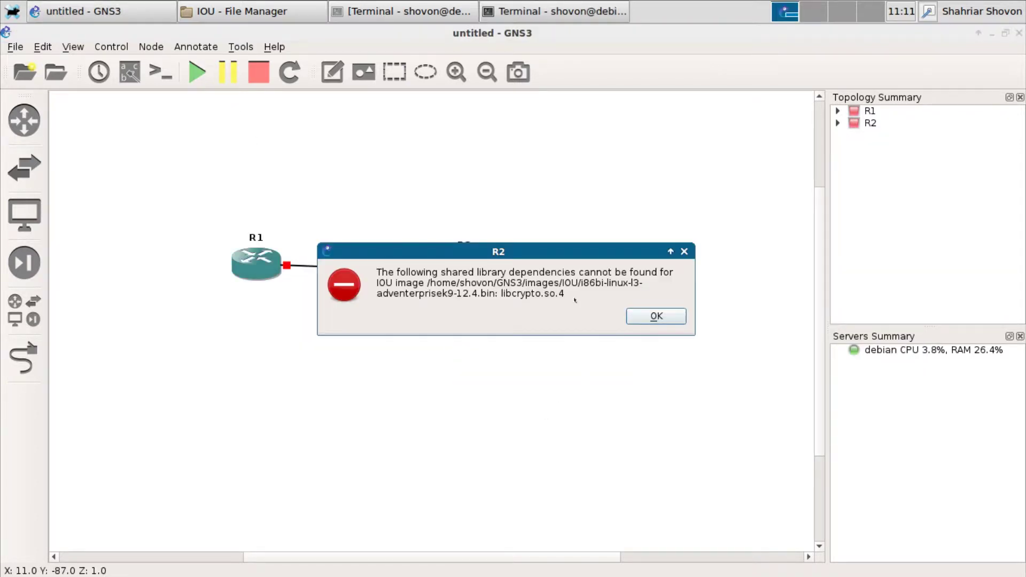
Step: Copy libcrypto.so from R2's error and paste it as the find name pattern in the terminal
{"action": "left_click_drag", "start_coordinate": [556, 294], "coordinate": [505, 294]}
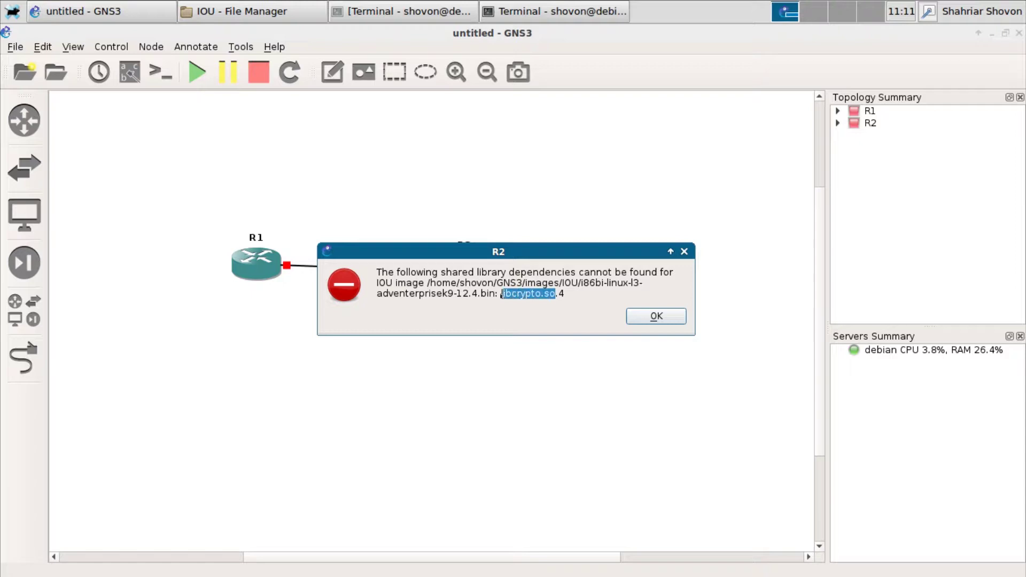
{"action": "right_click", "coordinate": [521, 296]}
{"action": "left_click", "coordinate": [552, 302]}
{"action": "left_click", "coordinate": [683, 253]}
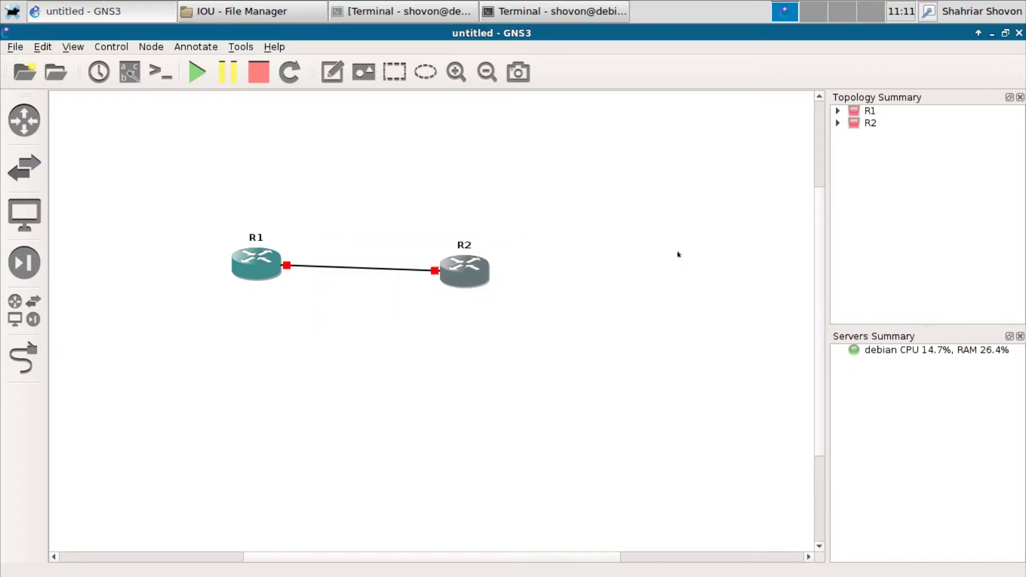
{"action": "left_click", "coordinate": [557, 10]}
{"action": "right_click", "coordinate": [573, 201]}
{"action": "left_click", "coordinate": [609, 262]}
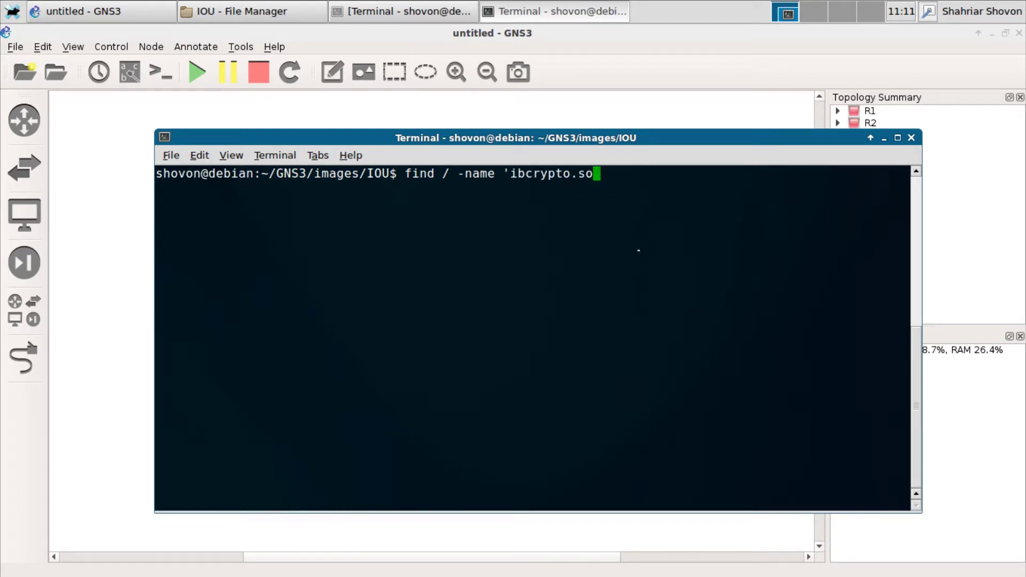
{"action": "type", "text": "*"}
Step: Edit the pattern to '*libcrypto*', append 2> /dev/null and run the find, listing the i586 libcrypto.so.4 match
{"action": "key", "text": "Left"}
{"action": "key", "text": "BackSpace"}
{"action": "key", "text": "BackSpace"}
{"action": "key", "text": "BackSpace"}
{"action": "key", "text": "Left"}
{"action": "key", "text": "Left"}
{"action": "key", "text": "Left"}
{"action": "key", "text": "Right"}
{"action": "type", "text": "l"}
{"action": "key", "text": "Left"}
{"action": "type", "text": "*"}
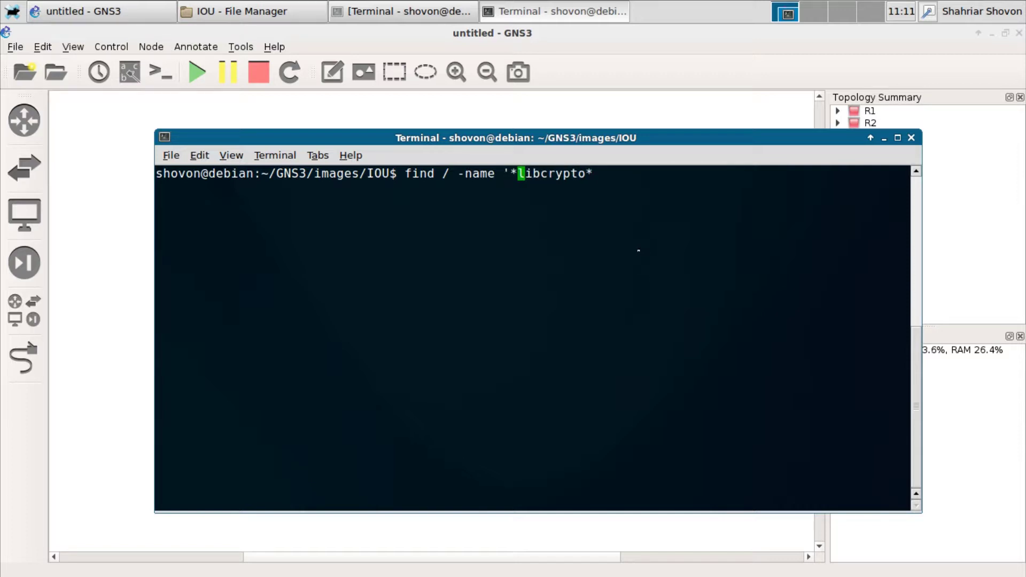
{"action": "key", "text": "Right"}
{"action": "key", "text": "Right"}
{"action": "key", "text": "Right"}
{"action": "key", "text": "Right"}
{"action": "type", "text": "' 2"}
{"action": "type", "text": "> /de"}
{"action": "type", "text": "v/null"}
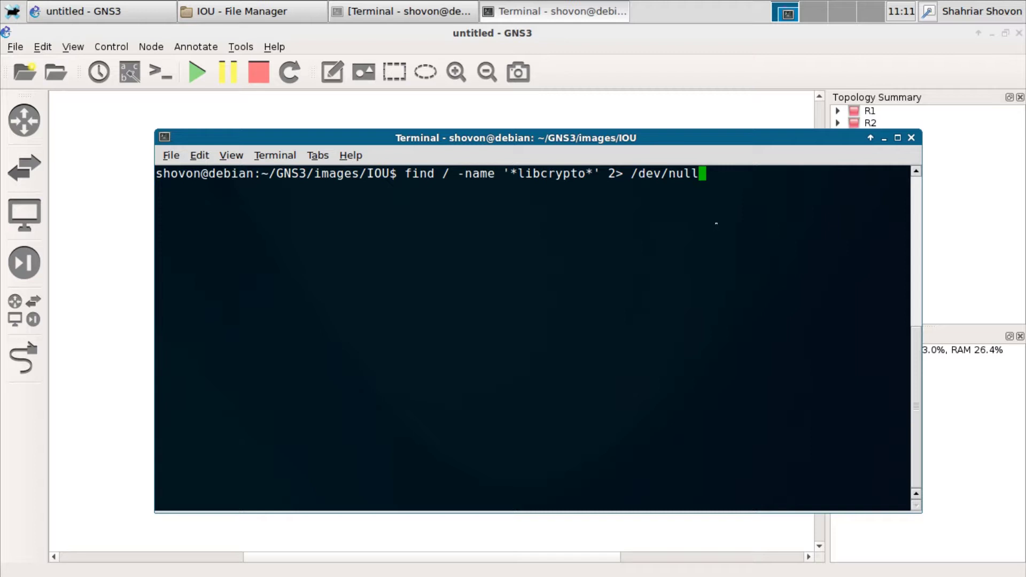
{"action": "key", "text": "Return"}
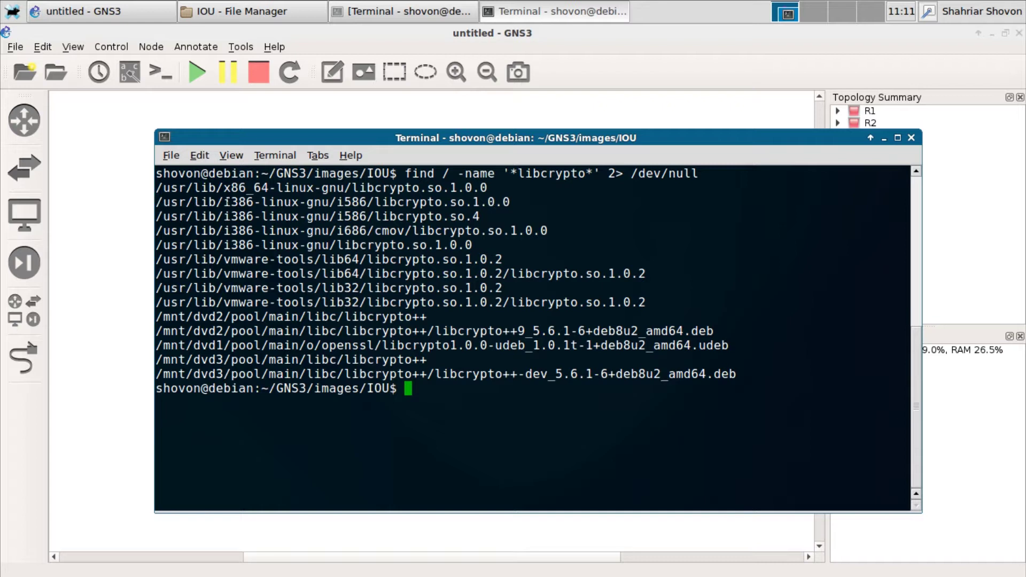
{"action": "mouse_move", "coordinate": [224, 202]}
{"action": "left_mouse_down"}
{"action": "mouse_move", "coordinate": [503, 202]}
{"action": "mouse_move", "coordinate": [155, 202]}
{"action": "left_mouse_up"}
{"action": "left_click", "coordinate": [505, 201]}
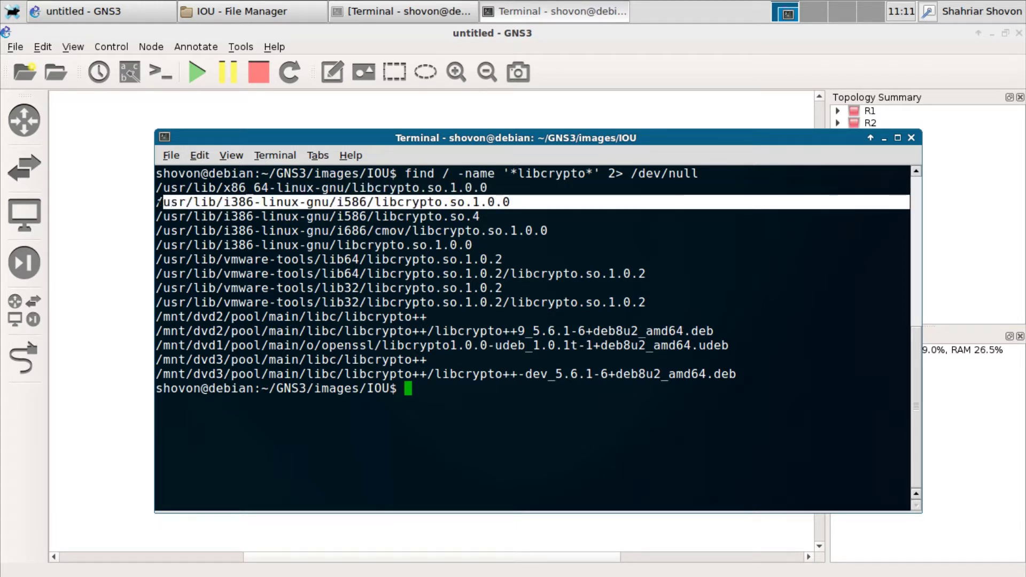
{"action": "left_click", "coordinate": [561, 202]}
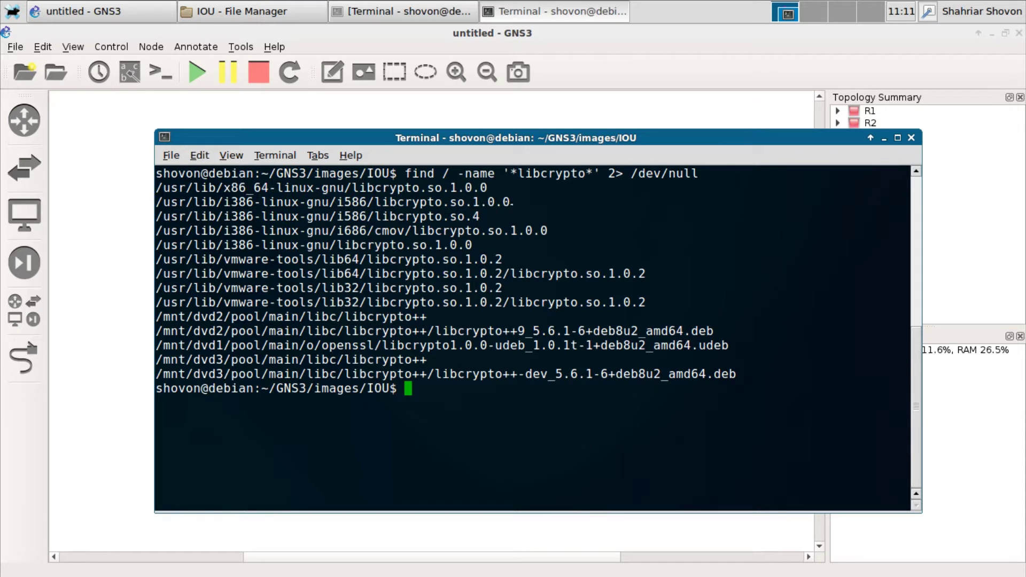
{"action": "left_click_drag", "start_coordinate": [511, 202], "coordinate": [157, 202]}
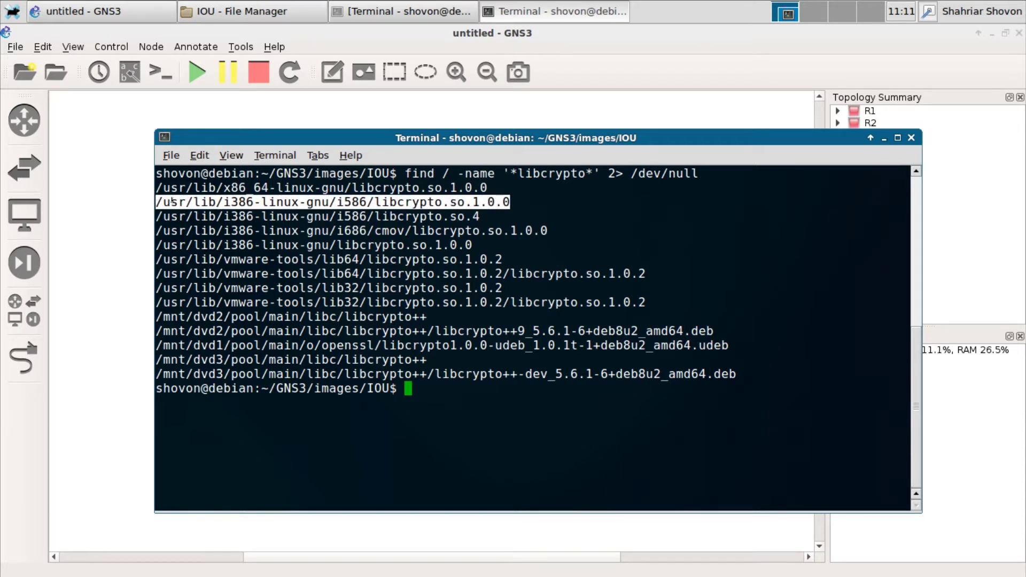
{"action": "right_click", "coordinate": [175, 204]}
{"action": "left_click", "coordinate": [208, 250]}
{"action": "left_click", "coordinate": [477, 420]}
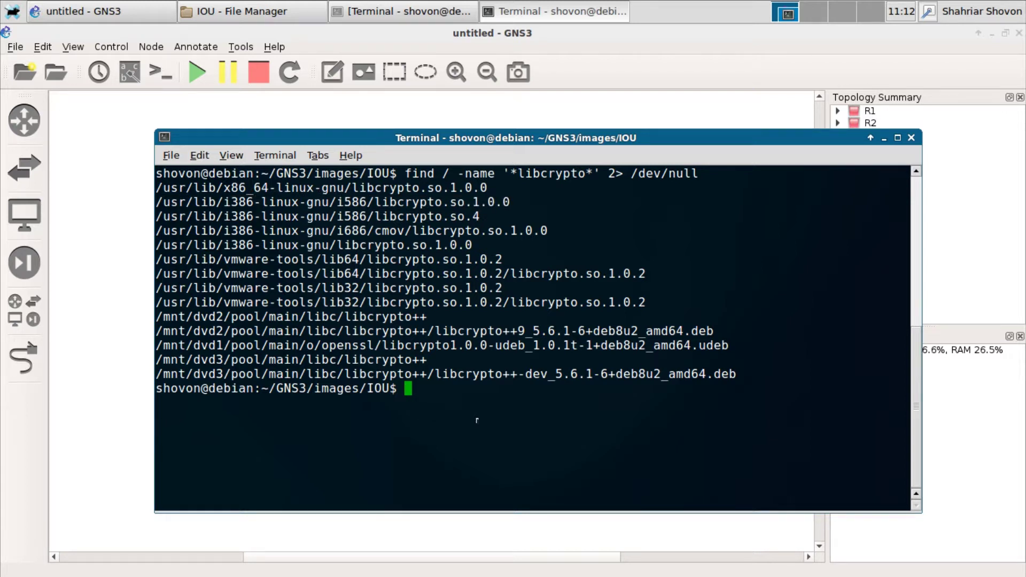
{"action": "type", "text": "sudo "}
{"action": "type", "text": "ln -s"}
Step: Paste the i586 libcrypto.so.1.0.0 path into sudo ln -s and maximize the terminal
{"action": "left_click", "coordinate": [513, 487]}
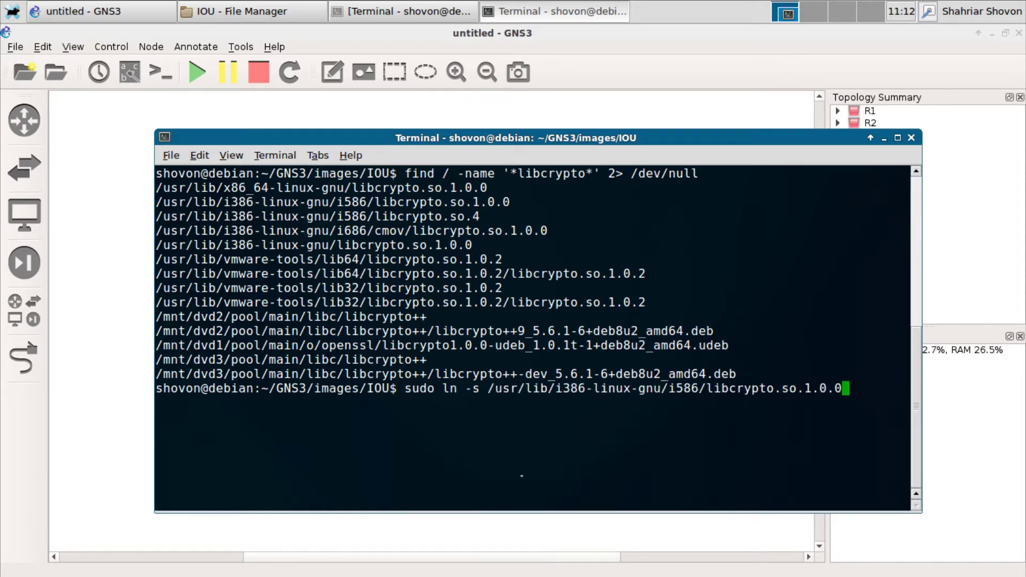
{"action": "double_click", "coordinate": [669, 137]}
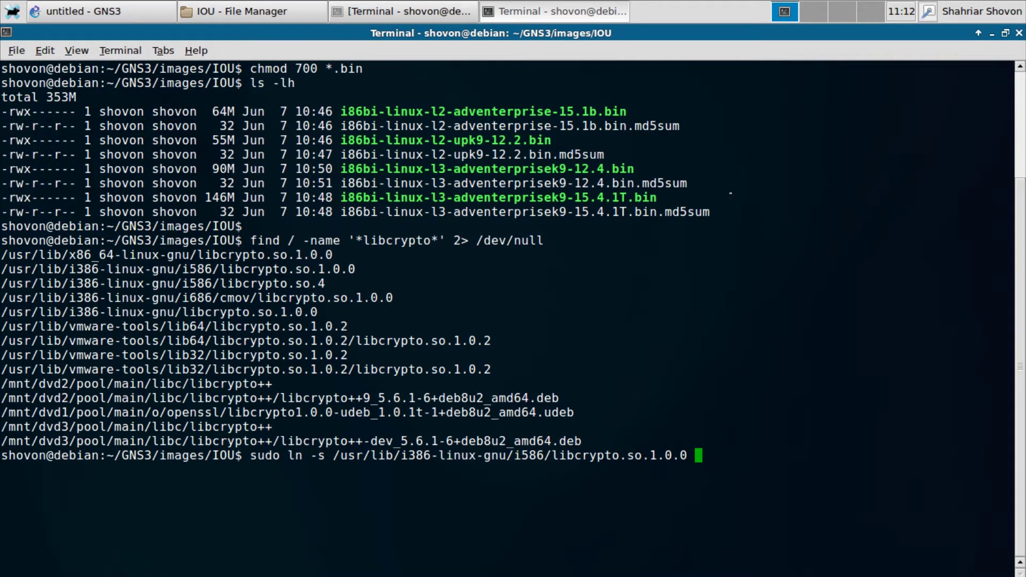
{"action": "type", "text": "/usr"}
{"action": "type", "text": "/lib"}
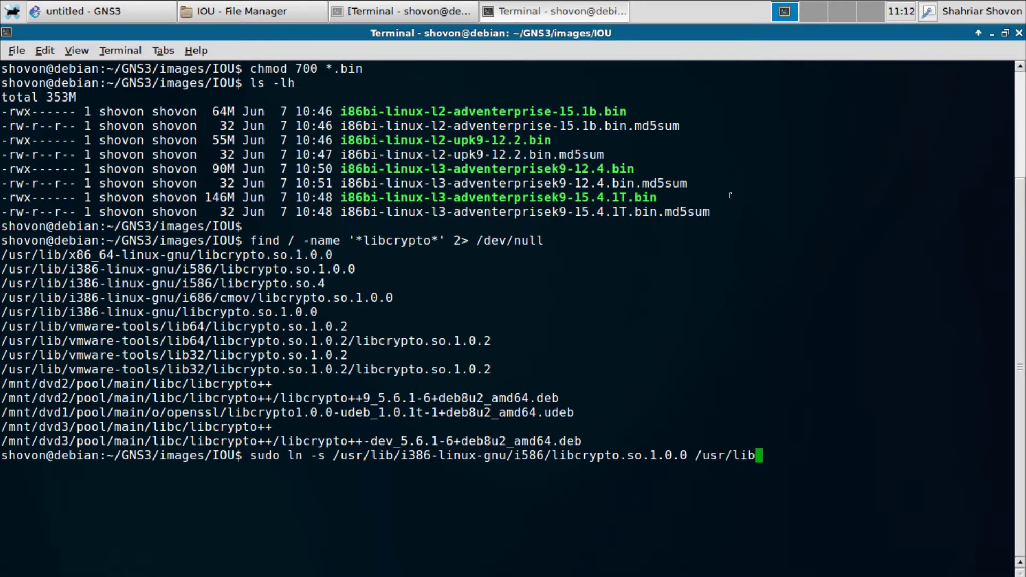
{"action": "type", "text": "/"}
Step: Start R2 in GNS3 again and copy libcrypto.so.4 from its missing-library error
{"action": "left_click", "coordinate": [102, 11]}
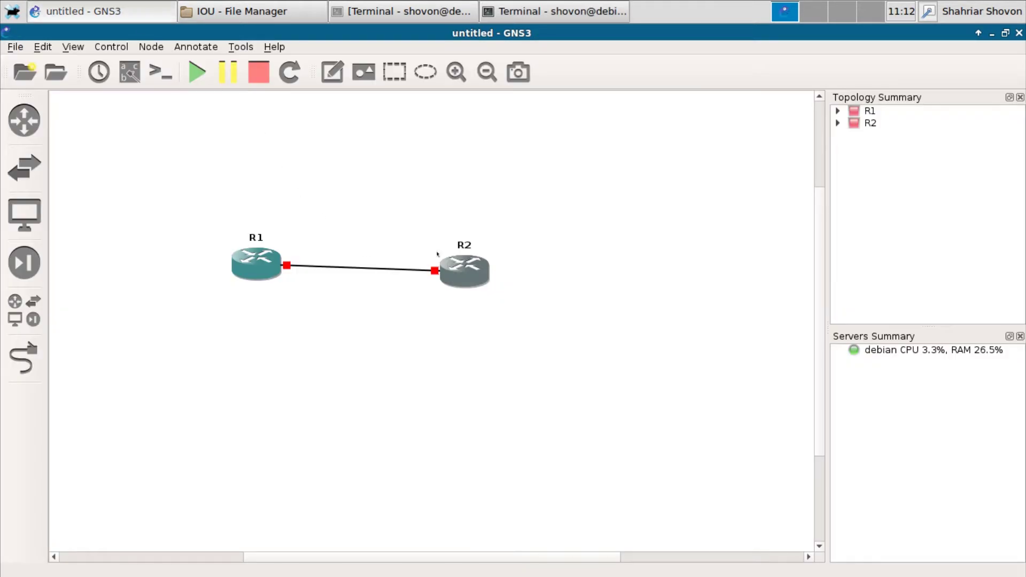
{"action": "right_click", "coordinate": [457, 258]}
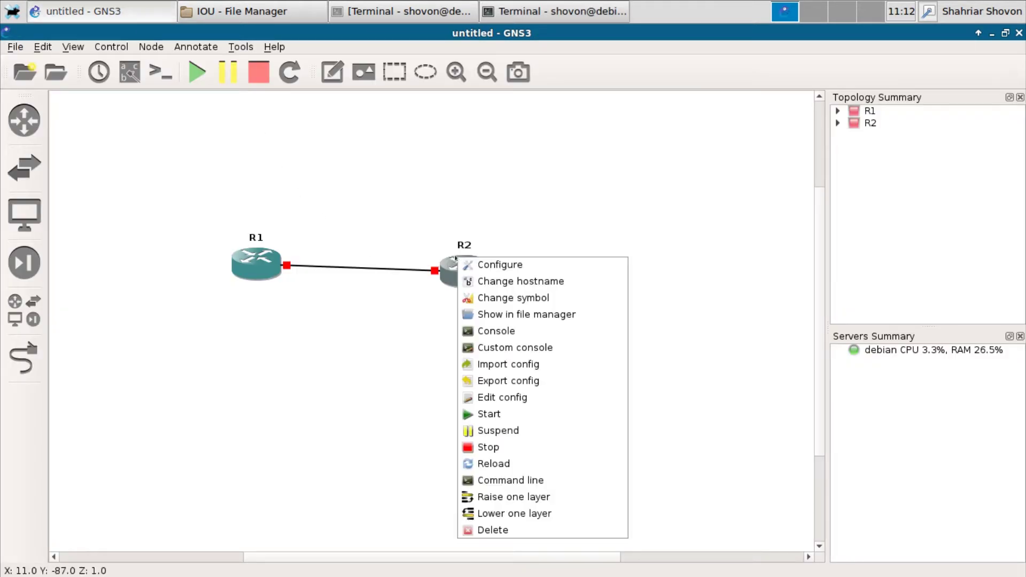
{"action": "left_click", "coordinate": [490, 413]}
{"action": "left_click_drag", "start_coordinate": [565, 293], "coordinate": [500, 294]}
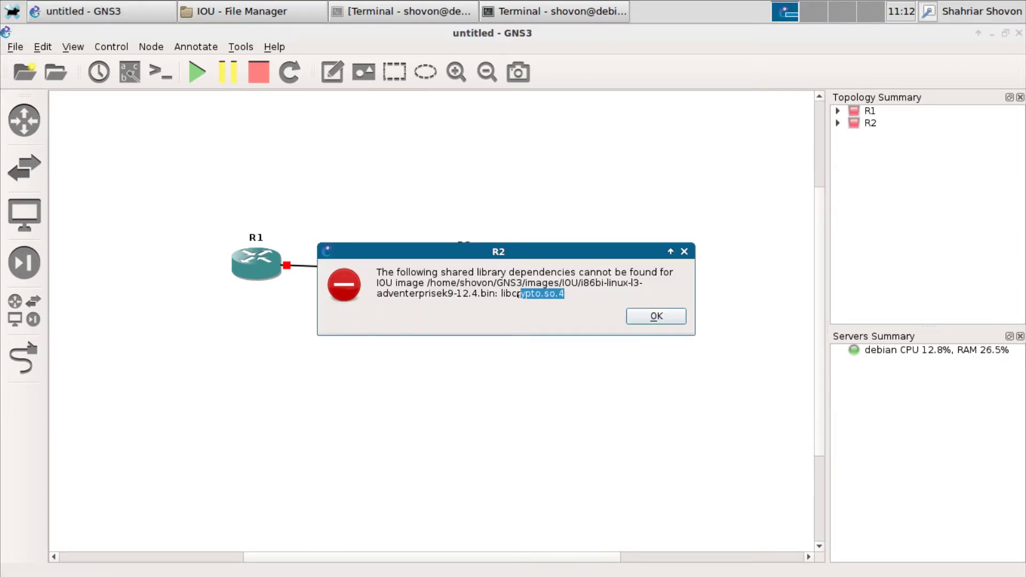
{"action": "right_click", "coordinate": [506, 295]}
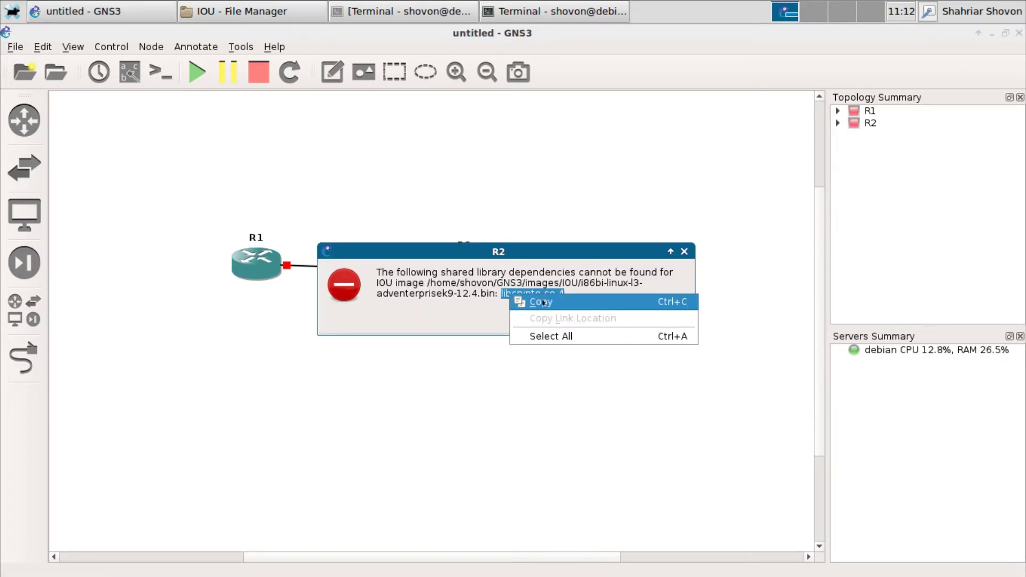
{"action": "left_click", "coordinate": [529, 304]}
{"action": "left_click", "coordinate": [684, 251]}
Step: Paste libcrypto.so.4 as the link name and run the sudo ln -s command with the administrator password
{"action": "left_click", "coordinate": [554, 11]}
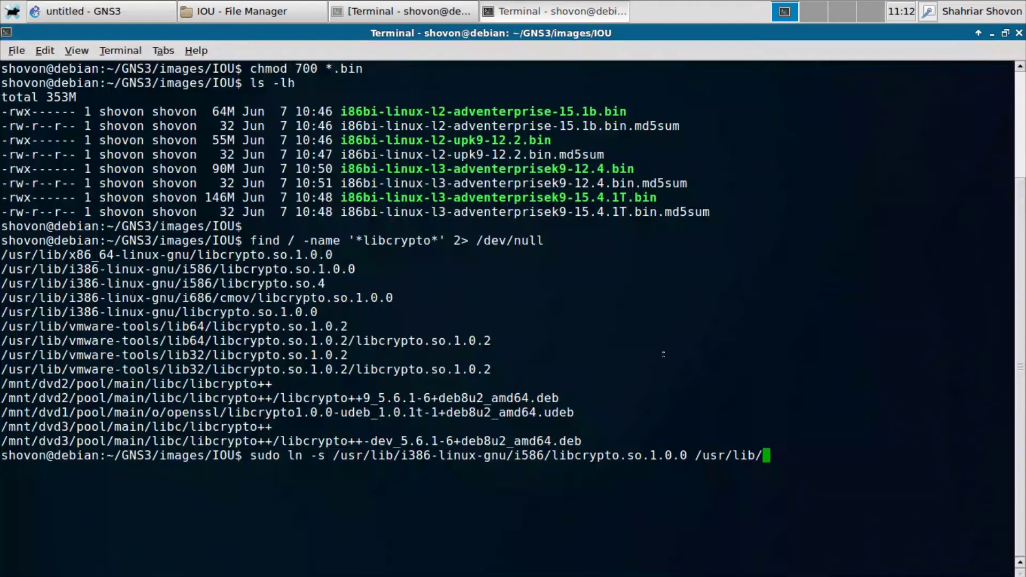
{"action": "right_click", "coordinate": [769, 358]}
{"action": "left_click", "coordinate": [807, 422]}
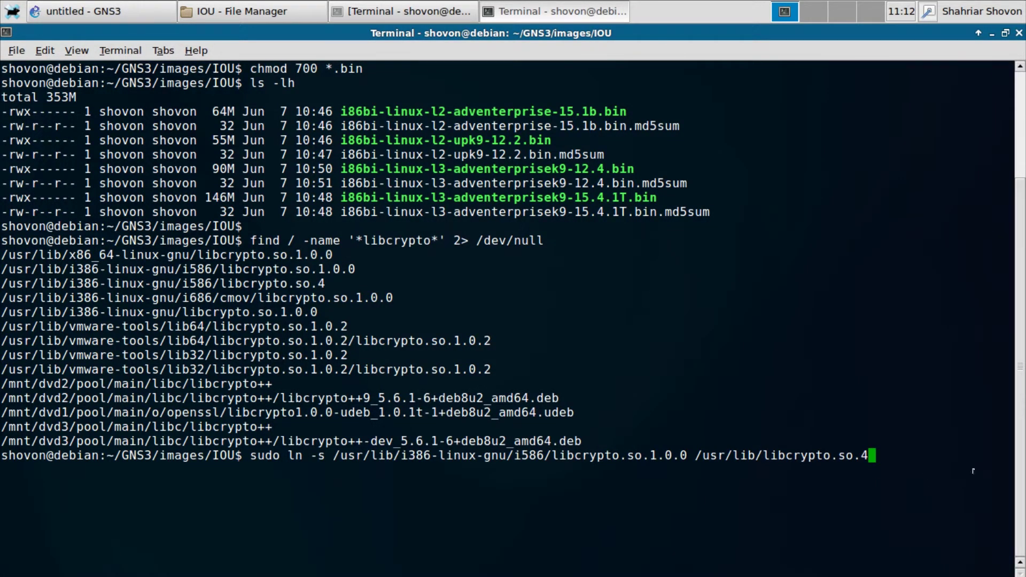
{"action": "key", "text": "Return"}
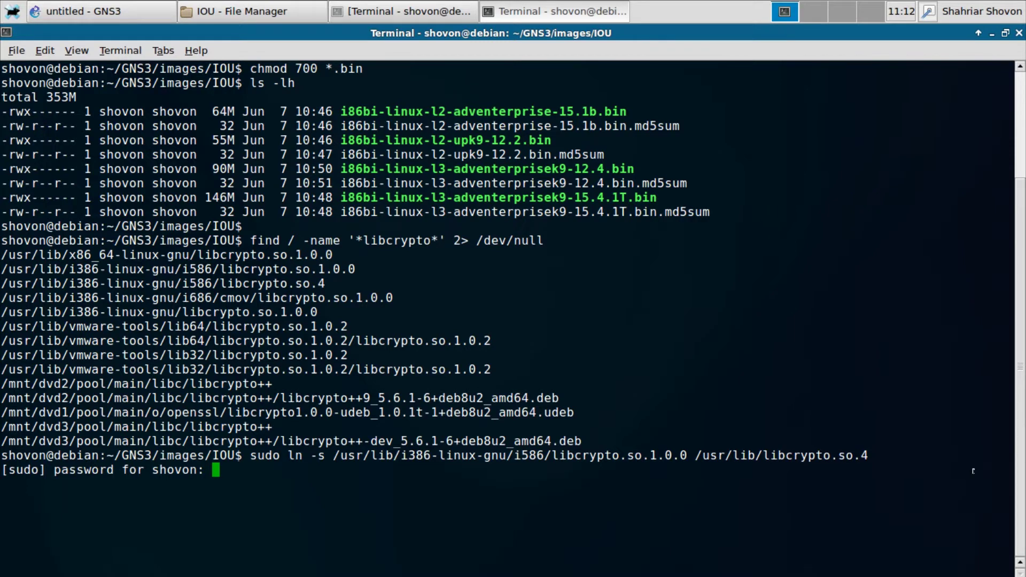
{"action": "key", "text": "Return"}
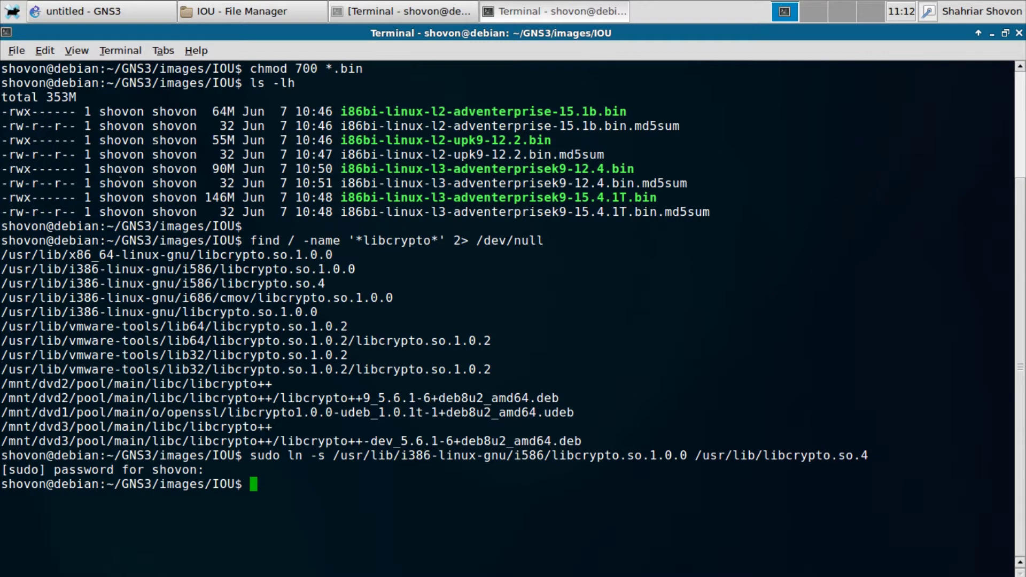
Step: Start routers R2 and R1 successfully and open consoles to all devices, showing R1 booting IOS 15.4
{"action": "left_click", "coordinate": [98, 12]}
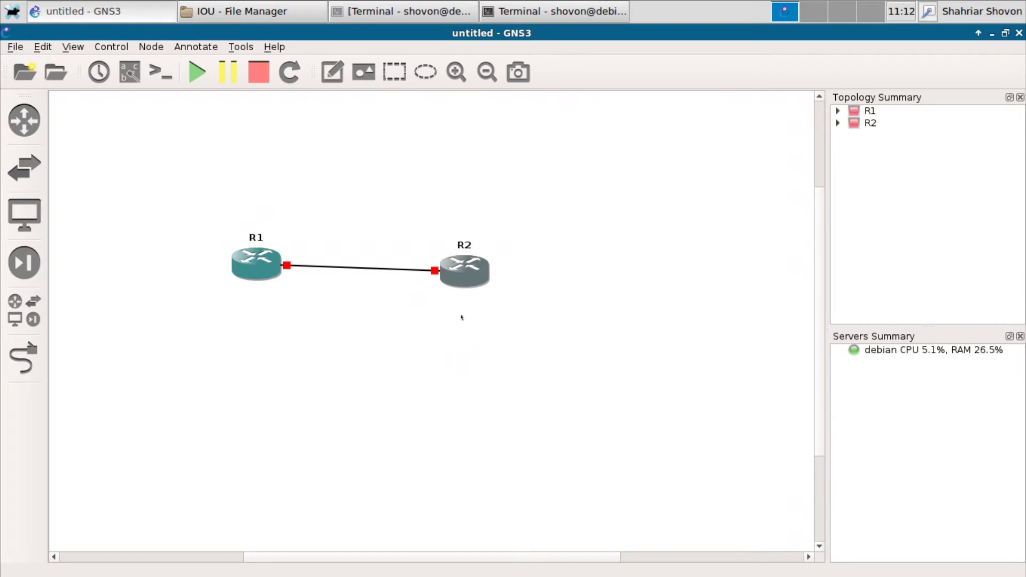
{"action": "right_click", "coordinate": [467, 265]}
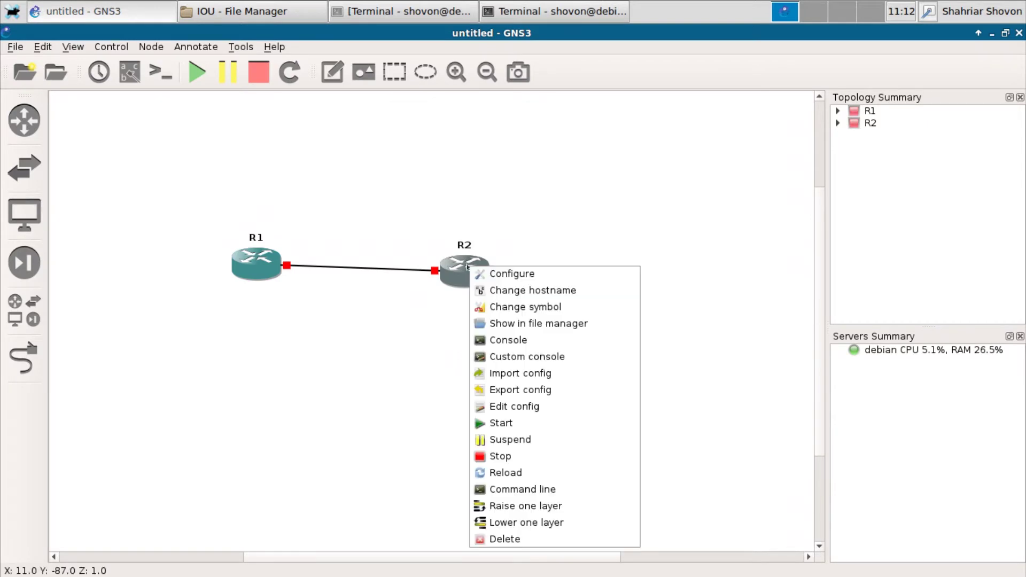
{"action": "left_click", "coordinate": [523, 421]}
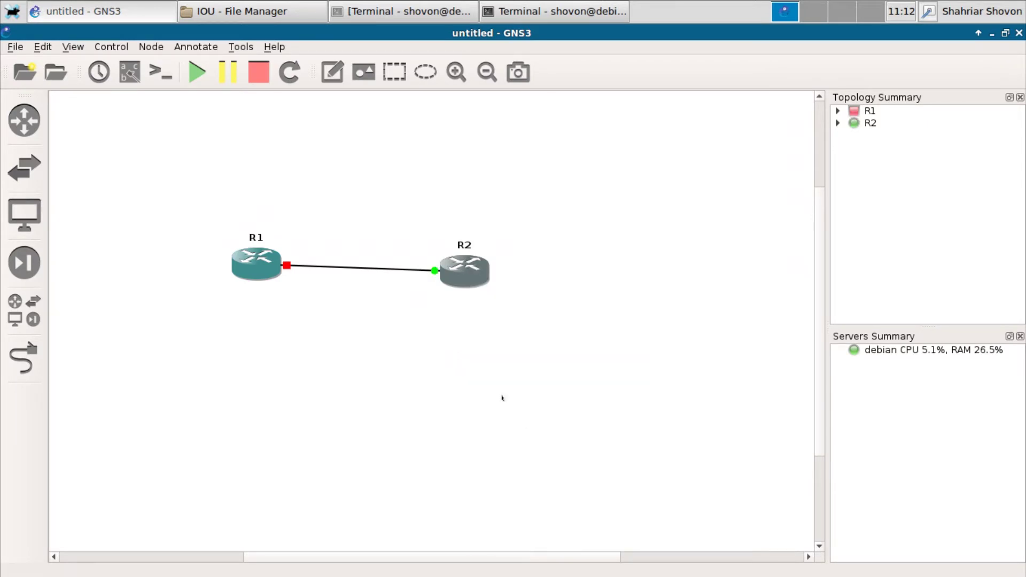
{"action": "right_click", "coordinate": [256, 263]}
{"action": "left_click", "coordinate": [280, 427]}
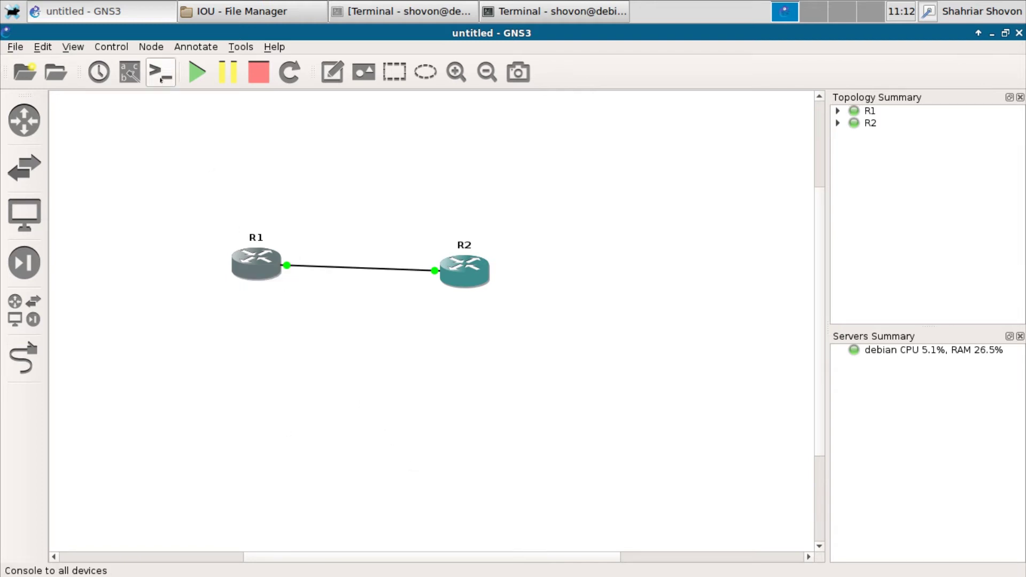
{"action": "left_click", "coordinate": [163, 74]}
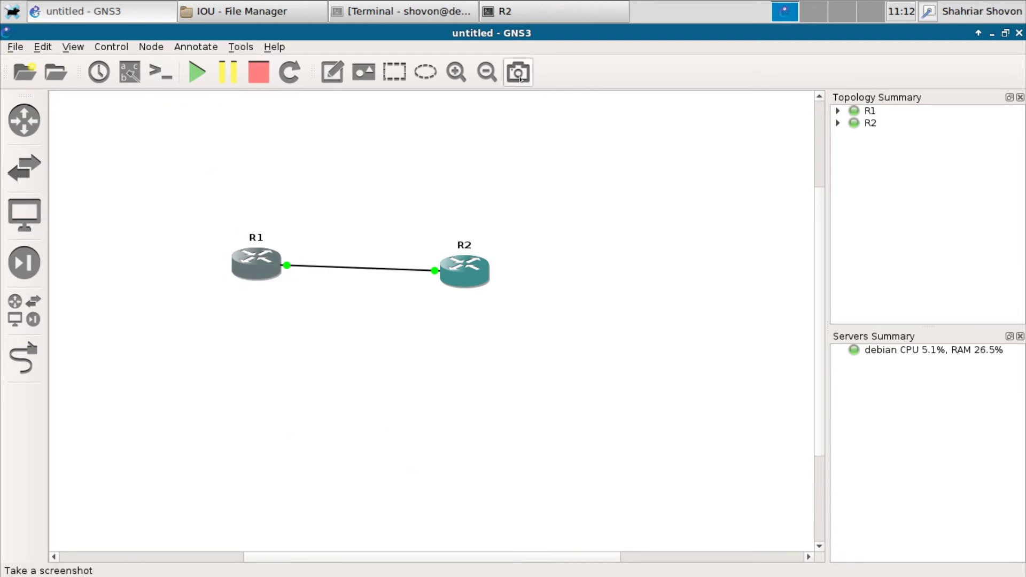
{"action": "left_click", "coordinate": [505, 10]}
Step: Run 'sh version' on R1 and highlight its IOS version 15.4(1)T
{"action": "left_click", "coordinate": [433, 71]}
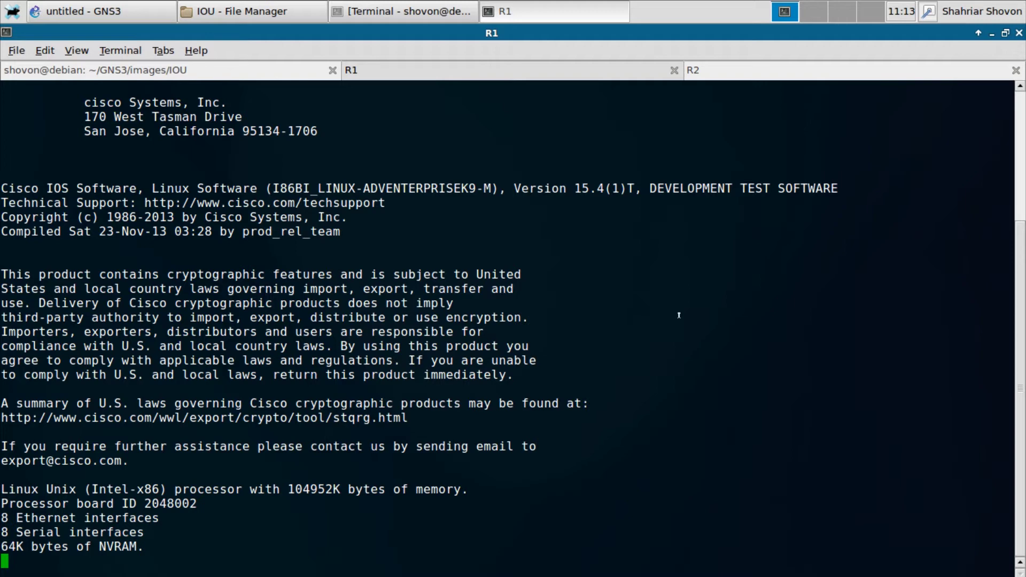
{"action": "left_click", "coordinate": [705, 70]}
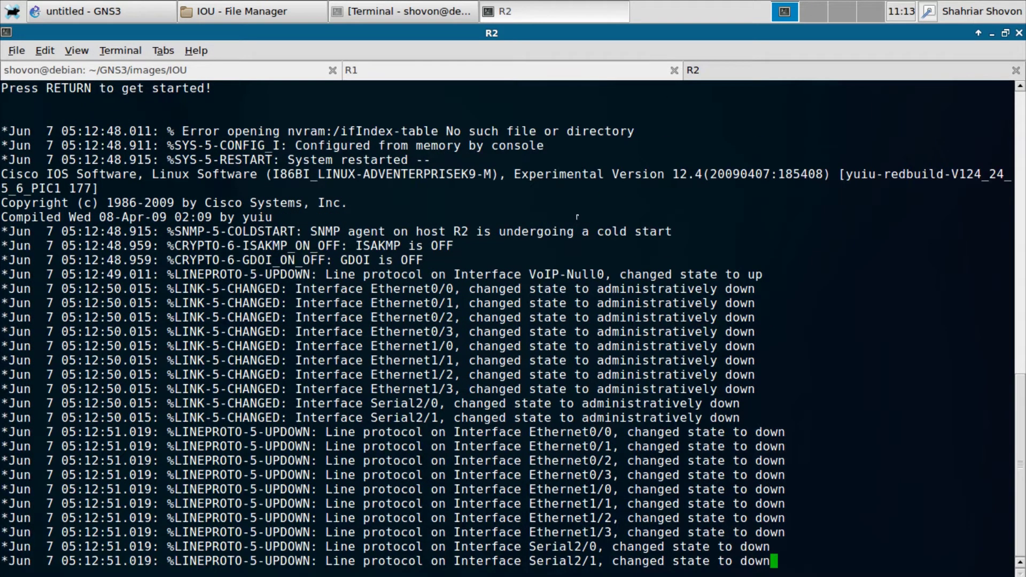
{"action": "key", "text": "Return"}
{"action": "key", "text": "Return"}
{"action": "key", "text": "Return"}
{"action": "key", "text": "Return"}
{"action": "left_click", "coordinate": [507, 71]}
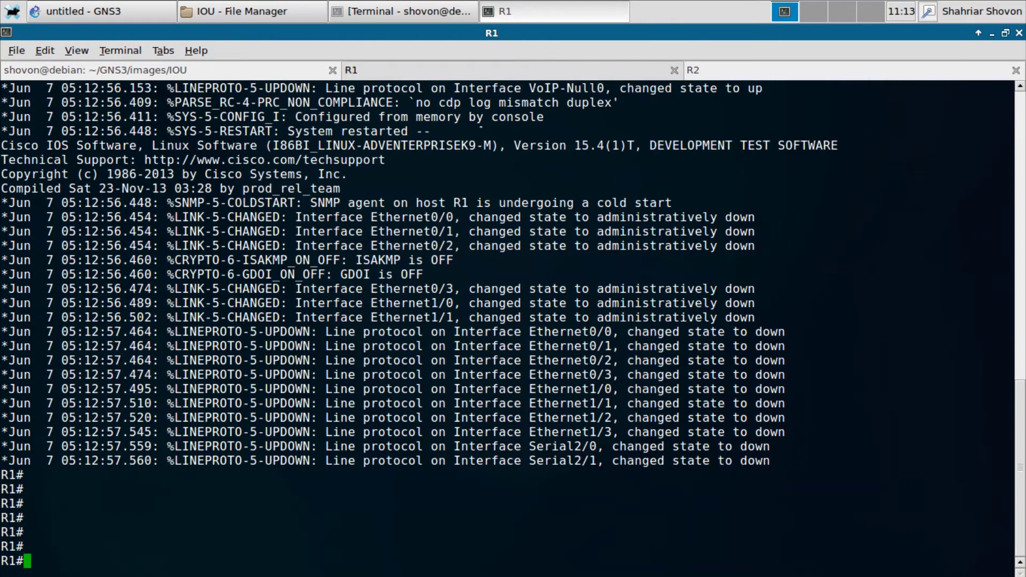
{"action": "key", "text": "Return"}
{"action": "key", "text": "Return"}
{"action": "key", "text": "Return"}
{"action": "key", "text": "Return"}
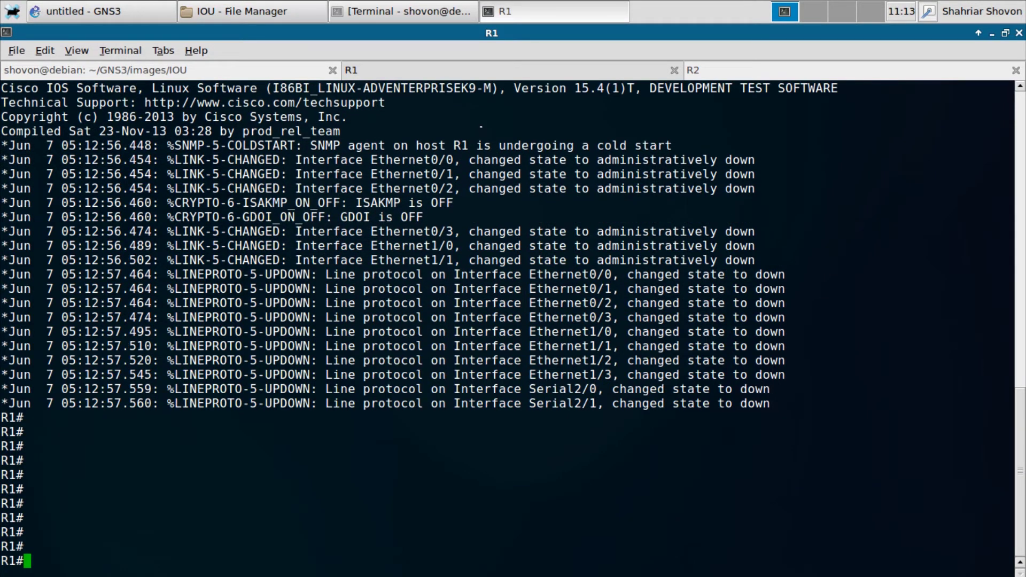
{"action": "type", "text": "sh ver"}
{"action": "type", "text": "sion"}
{"action": "key", "text": "Return"}
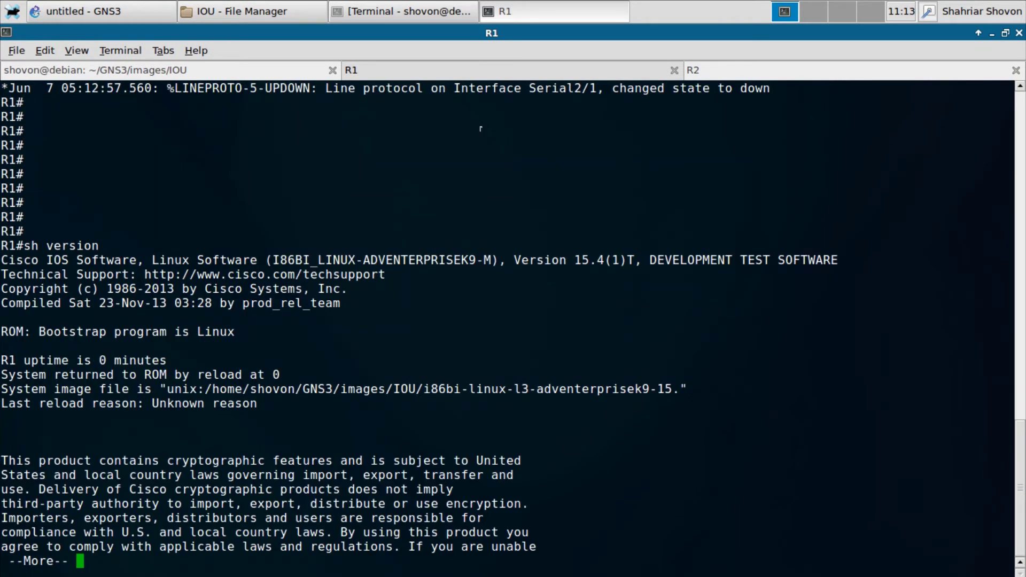
{"action": "key", "text": "Return"}
{"action": "key", "text": "Return"}
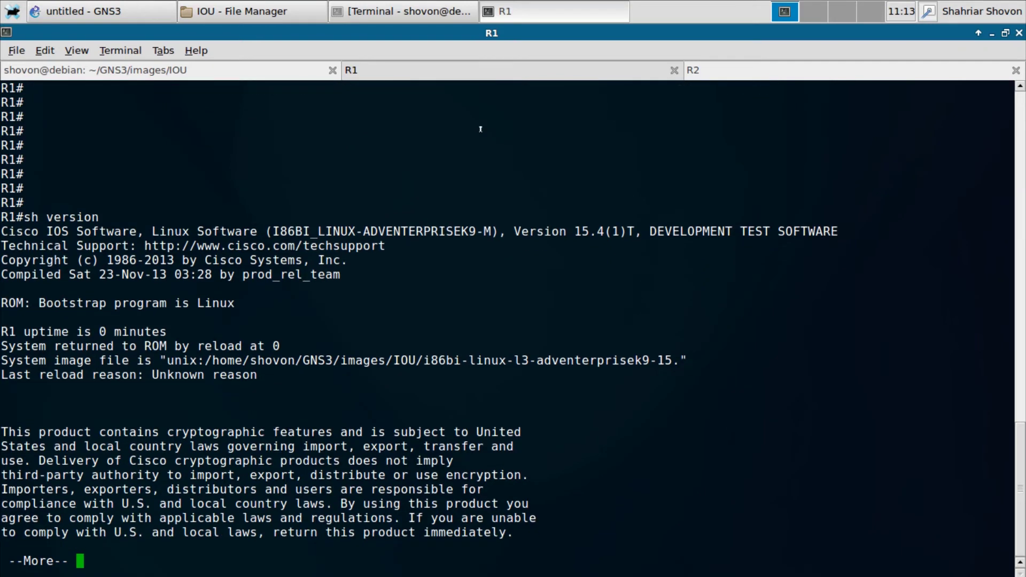
{"action": "key", "text": "Return"}
{"action": "key", "text": "Return"}
{"action": "key", "text": "Return"}
{"action": "key", "text": "space"}
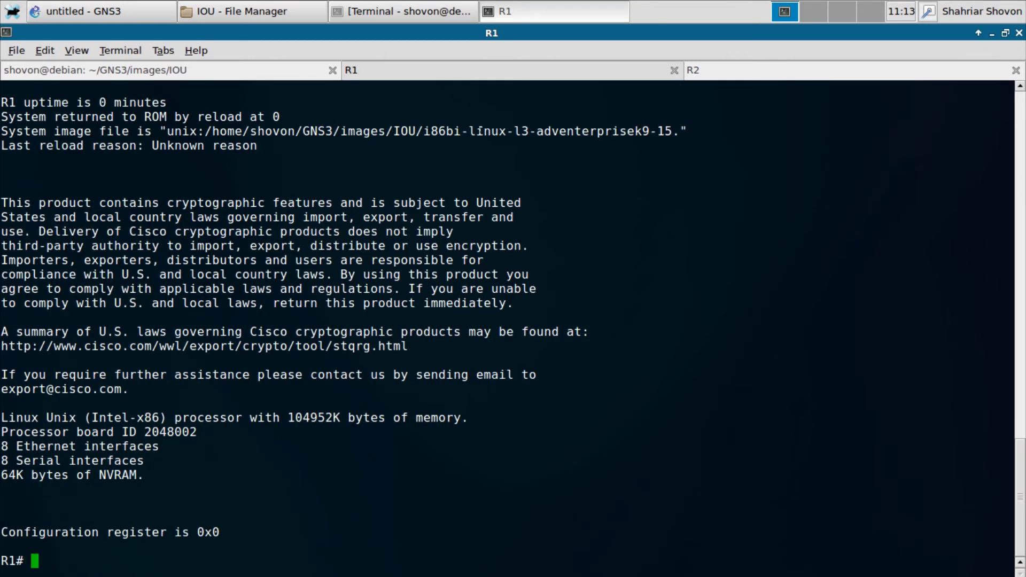
{"action": "scroll", "coordinate": [475, 410], "scroll_direction": "up", "scroll_amount": 5}
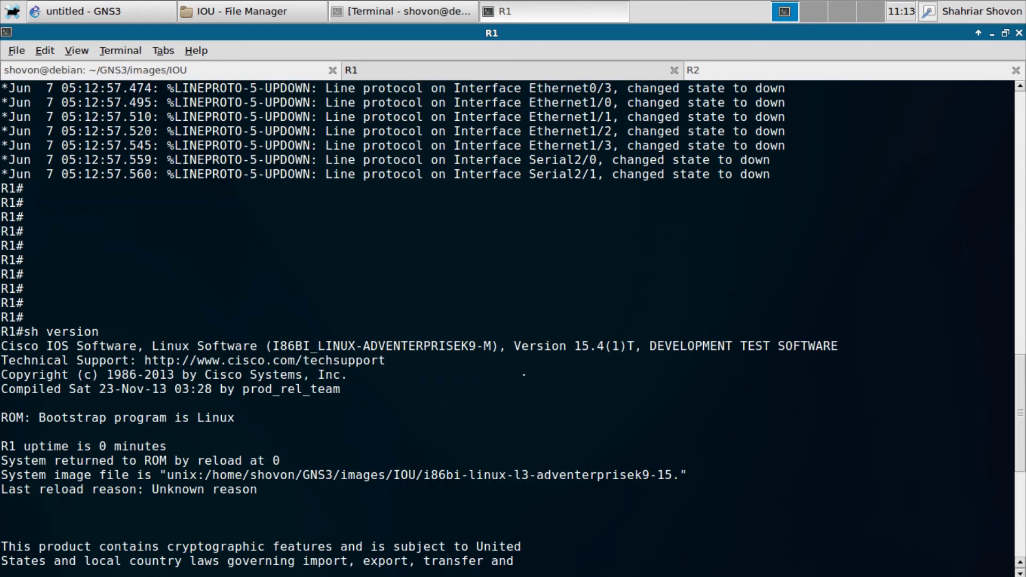
{"action": "scroll", "coordinate": [523, 375], "scroll_direction": "down", "scroll_amount": 5}
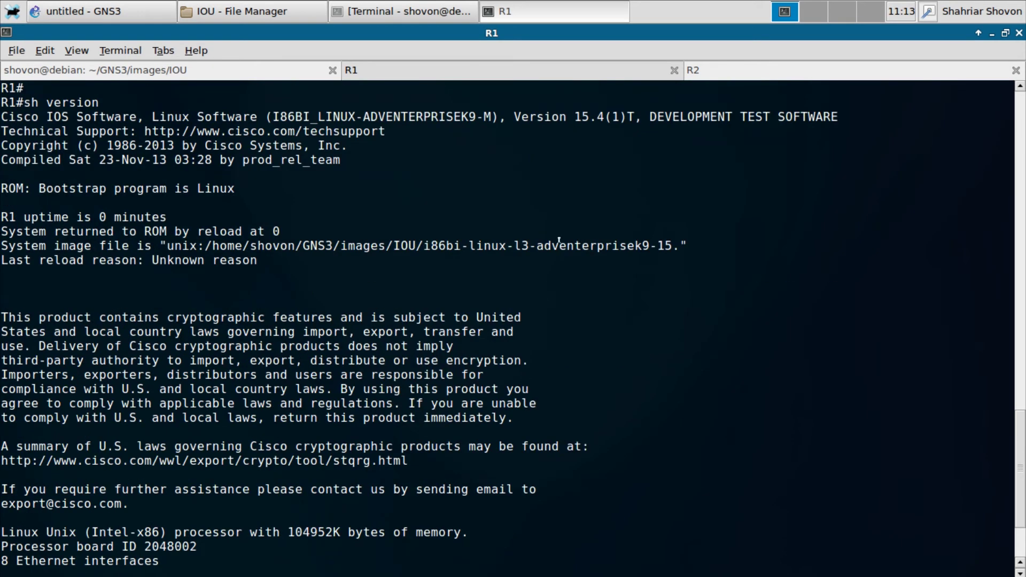
{"action": "left_click_drag", "start_coordinate": [574, 117], "coordinate": [636, 117]}
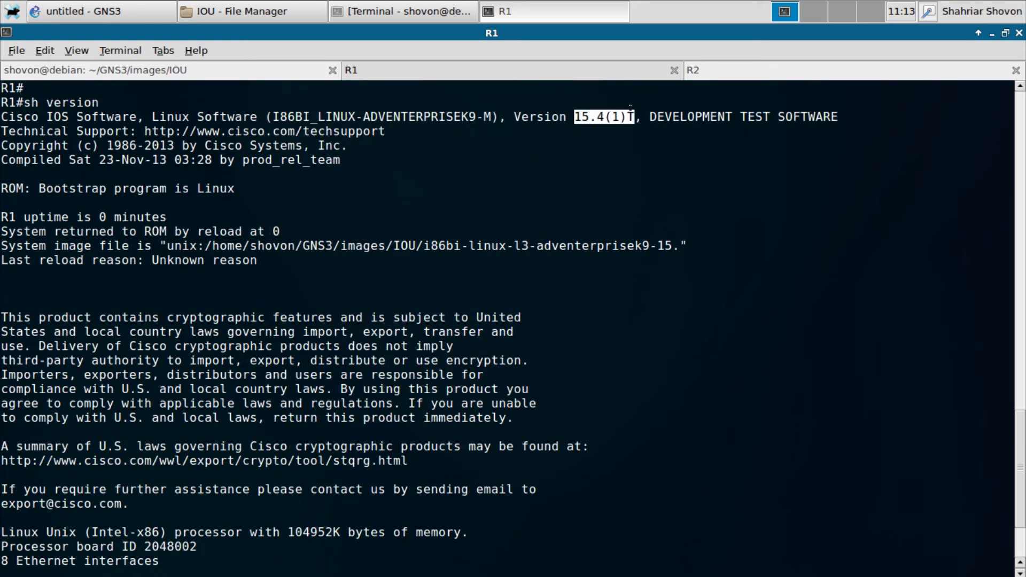
{"action": "left_click", "coordinate": [617, 113]}
Step: Run 'sh ver' on R2 and highlight its IOS version 12.4
{"action": "left_click", "coordinate": [706, 72]}
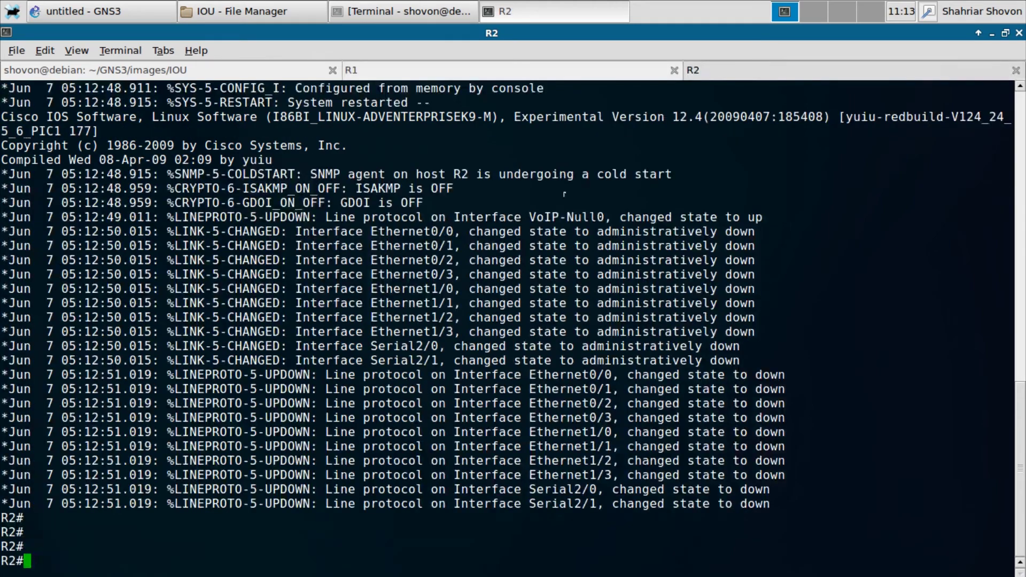
{"action": "type", "text": "sh ver"}
{"action": "key", "text": "Return"}
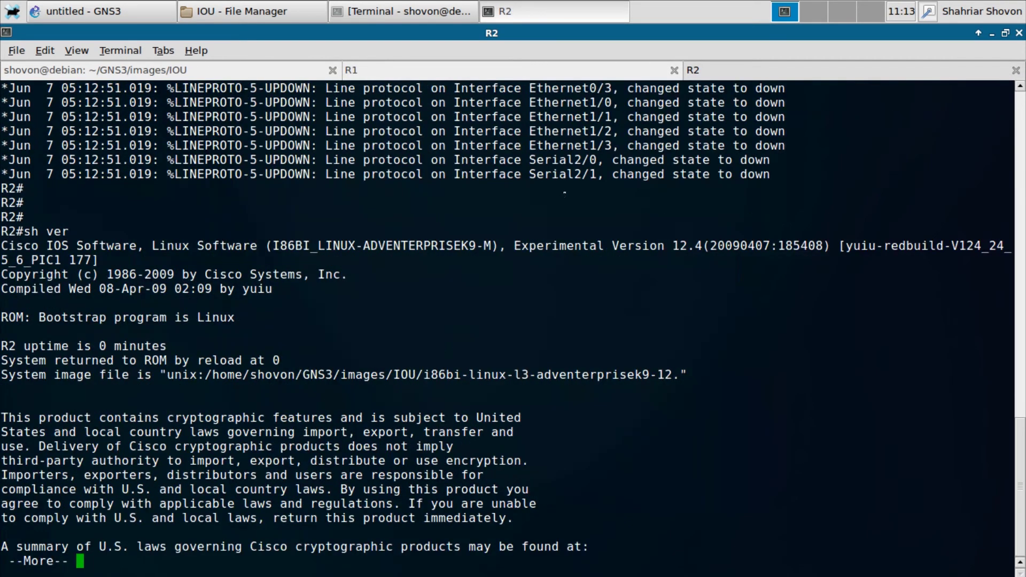
{"action": "key", "text": "space"}
{"action": "scroll", "coordinate": [594, 275], "scroll_direction": "up", "scroll_amount": 5}
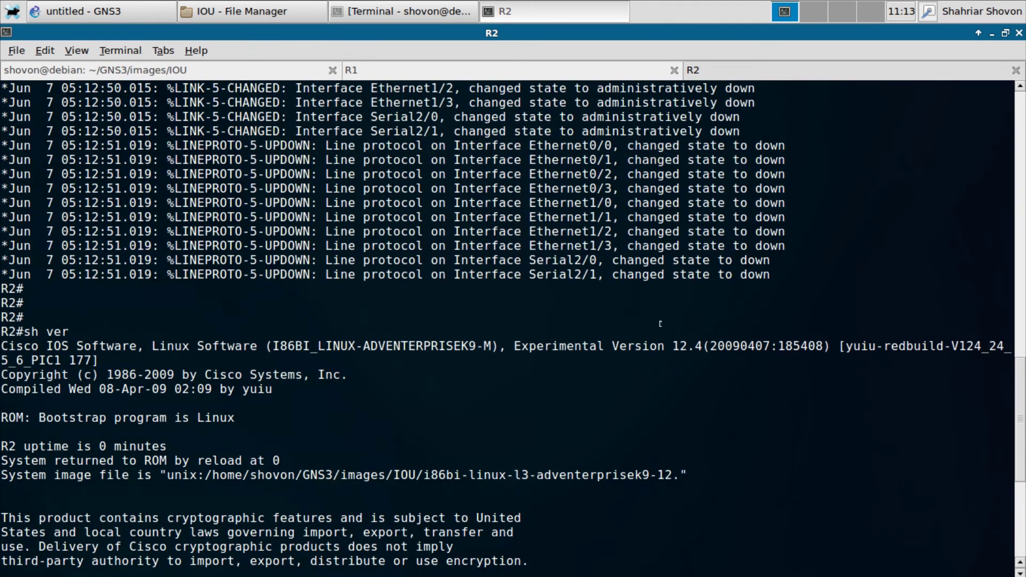
{"action": "left_click_drag", "start_coordinate": [633, 346], "coordinate": [753, 346]}
{"action": "scroll", "coordinate": [648, 376], "scroll_direction": "down", "scroll_amount": 5}
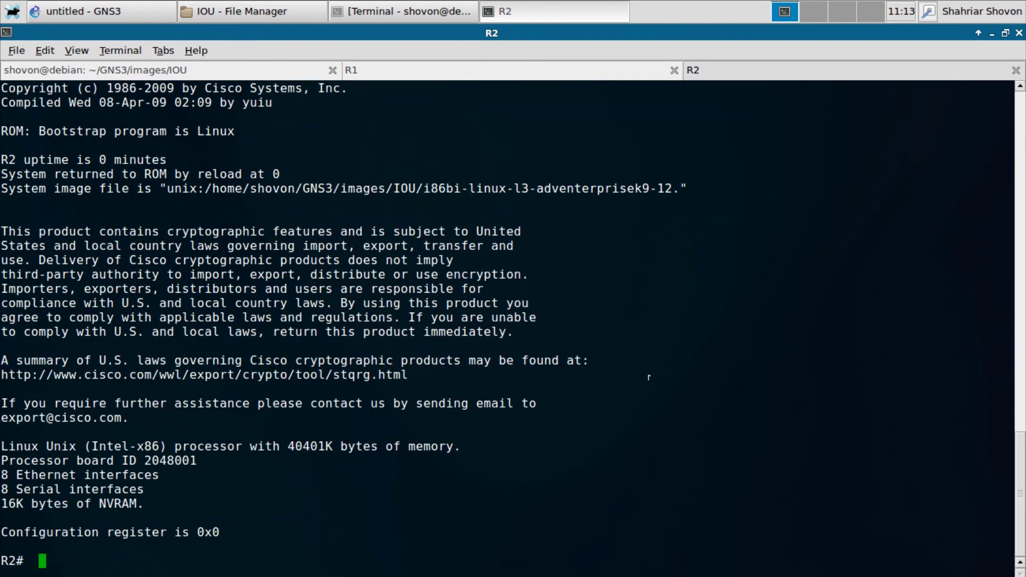